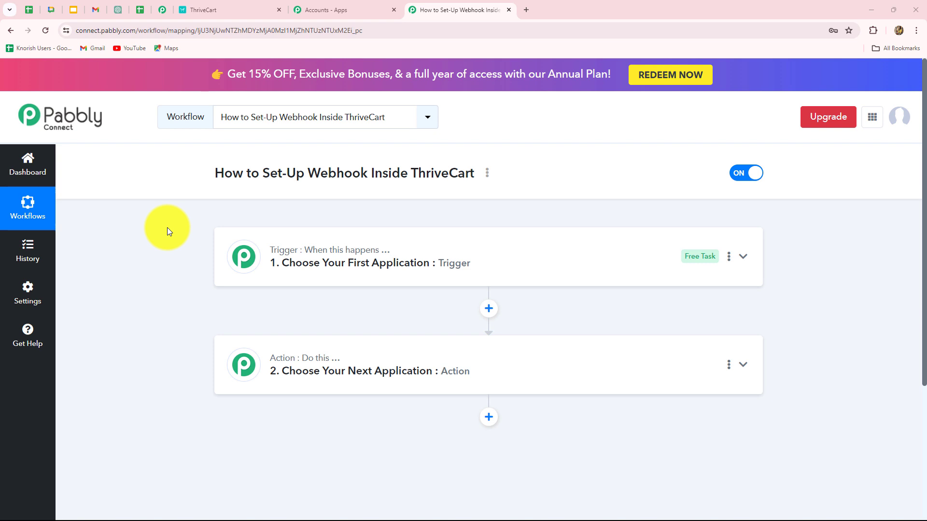
Switch to ThriveCart's Products page listing New Product test, New Product, trial3 and trial1
click(225, 6)
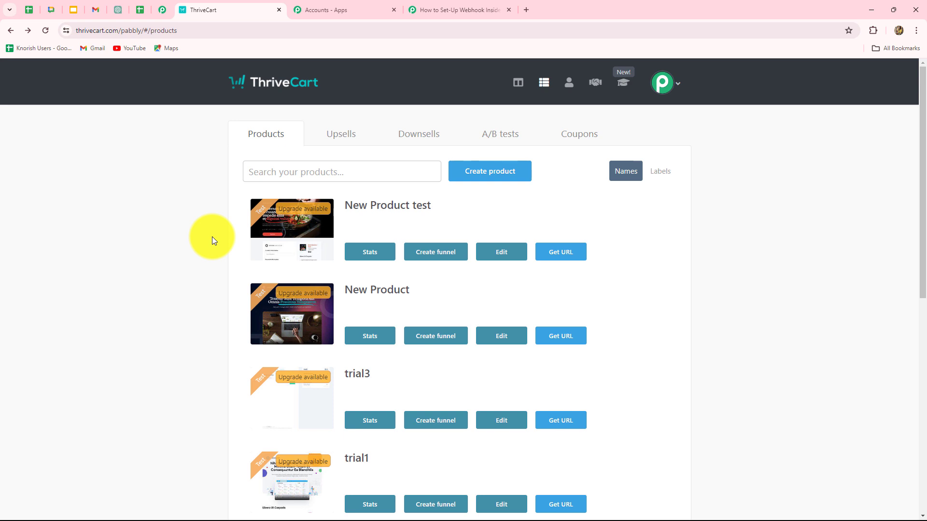
Return to the Pabbly Connect workflow 'How to Set-Up Webhook Inside ThriveCart'
click(428, 10)
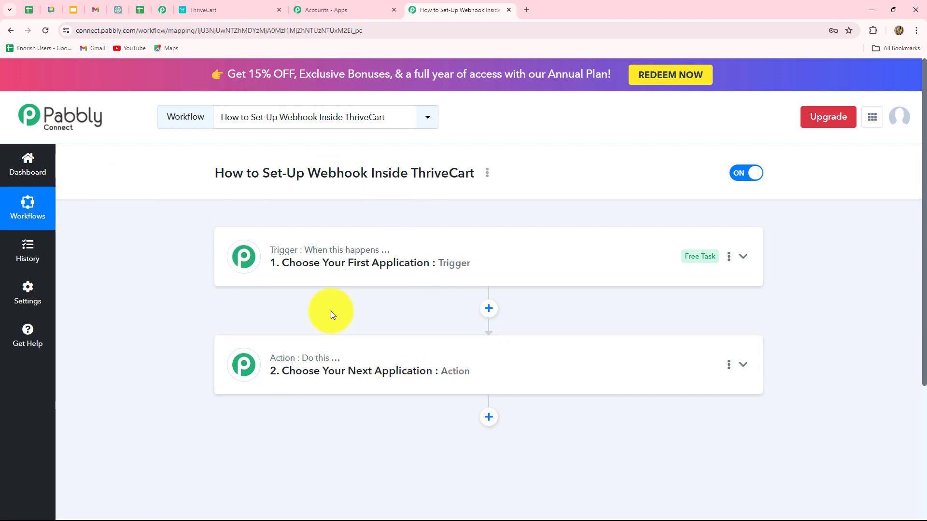
mouse_move(308, 363)
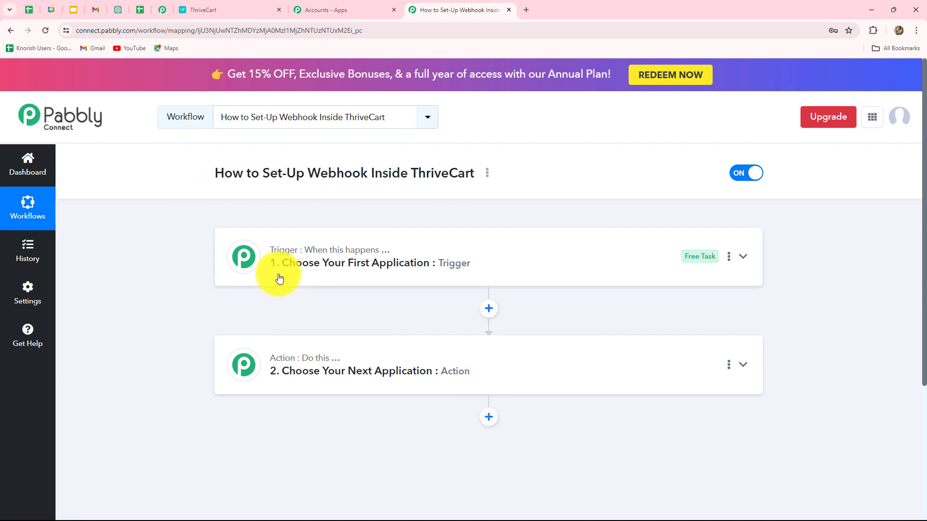
Set the trigger app to ThriveCart, found by searching 'Thr', with the Product Purchase event
click(331, 273)
scroll(282, 320, down, 2)
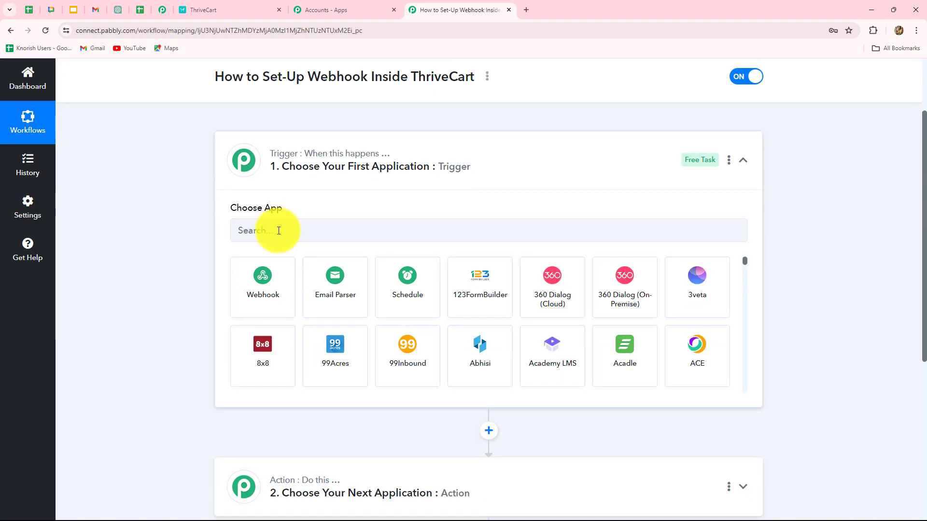
click(279, 230)
text(Th)
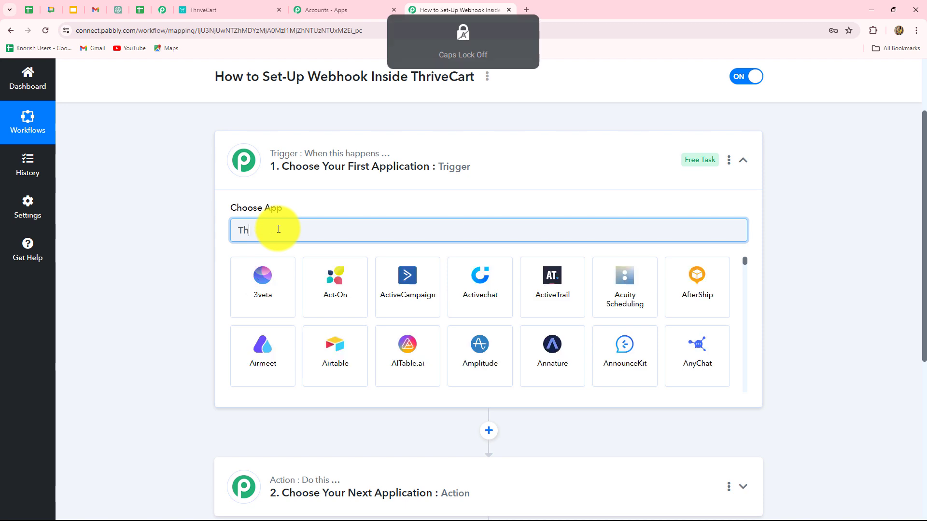
text(r)
click(273, 297)
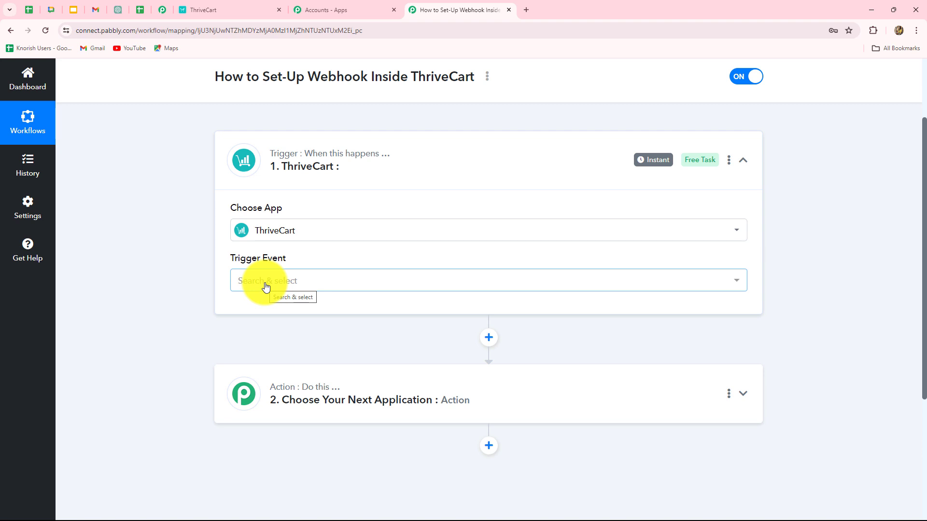
click(266, 287)
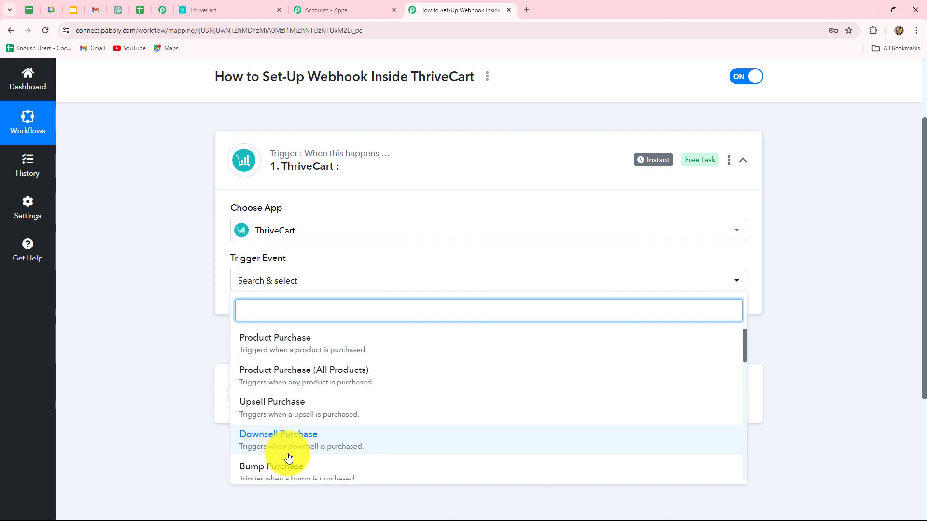
scroll(289, 458, down, 10)
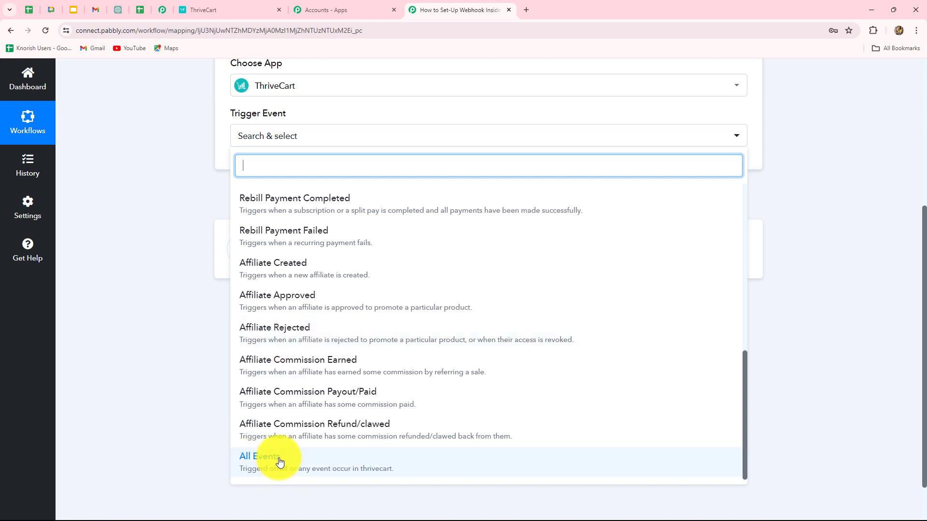
scroll(382, 355, up, 8)
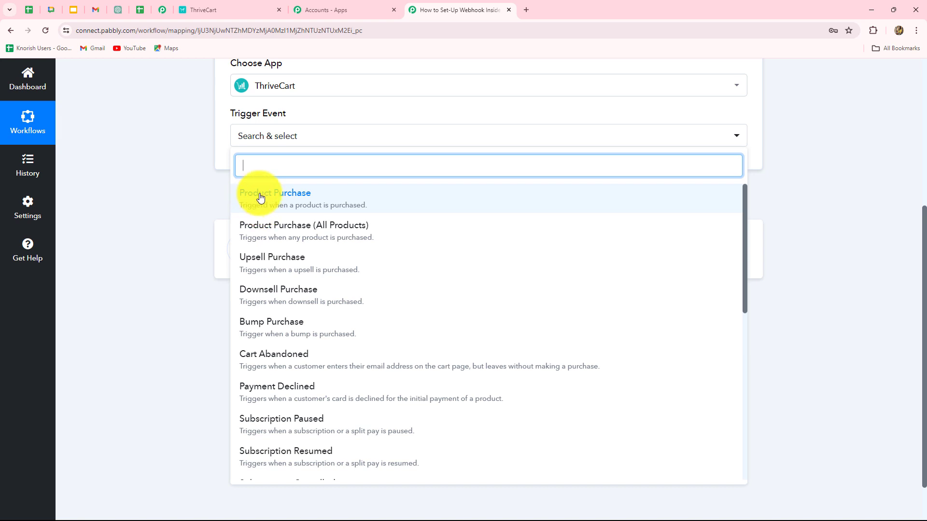
click(283, 198)
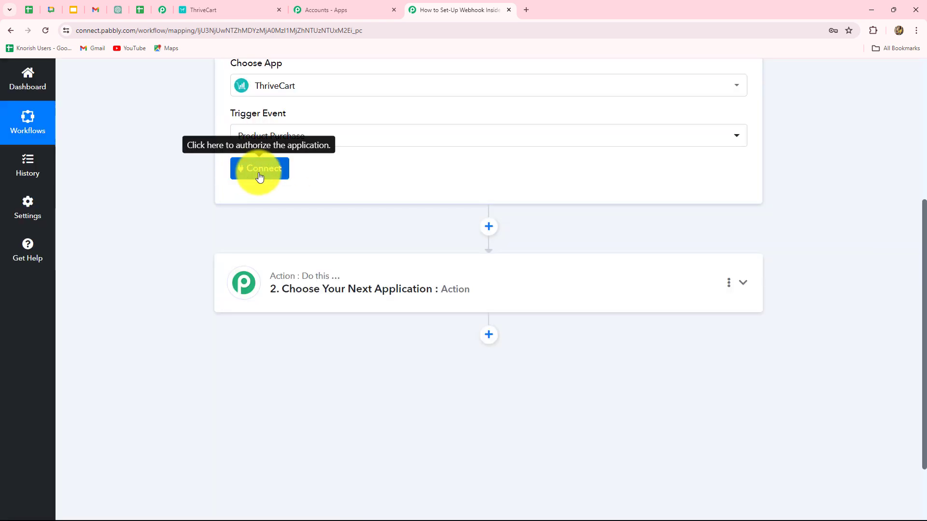
Start a new ThriveCart connection and follow its 'API & Webhook' link to ThriveCart's settings
click(260, 175)
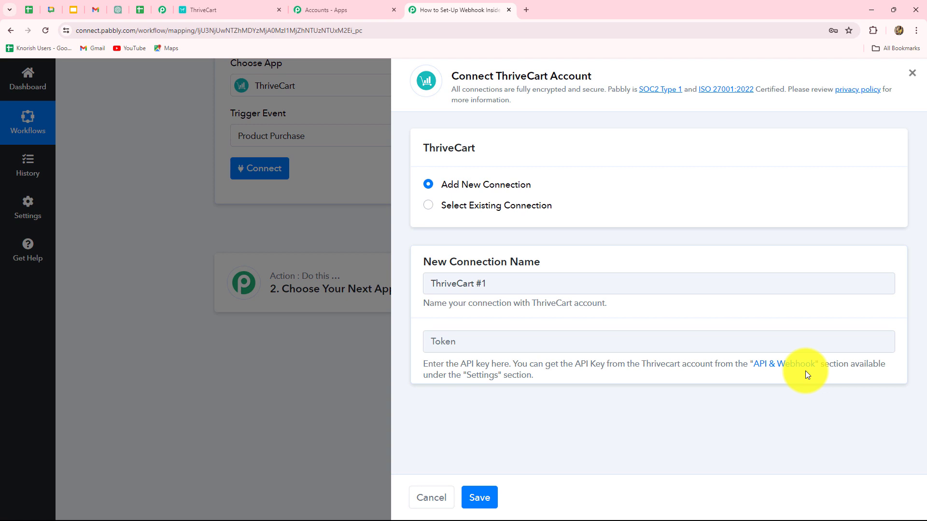
click(767, 366)
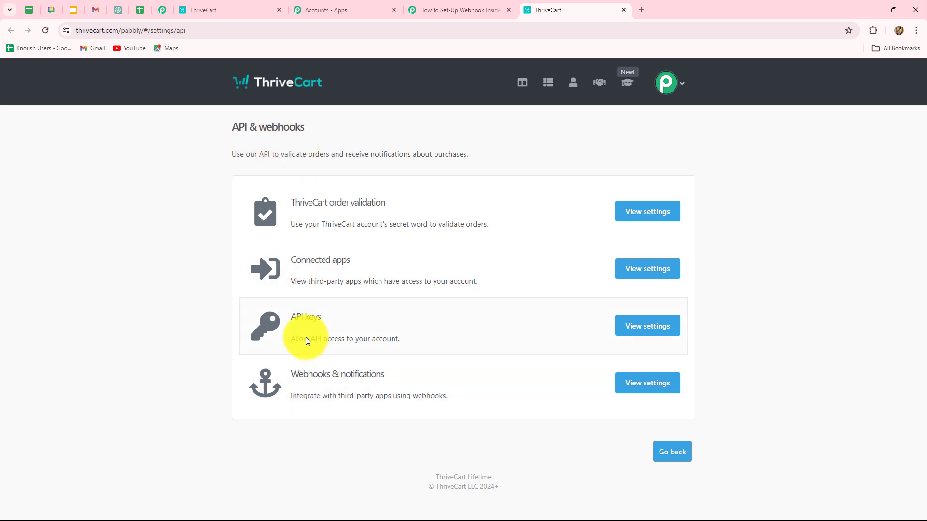
Create a ThriveCart API key named 'Test Key' and copy it
click(626, 326)
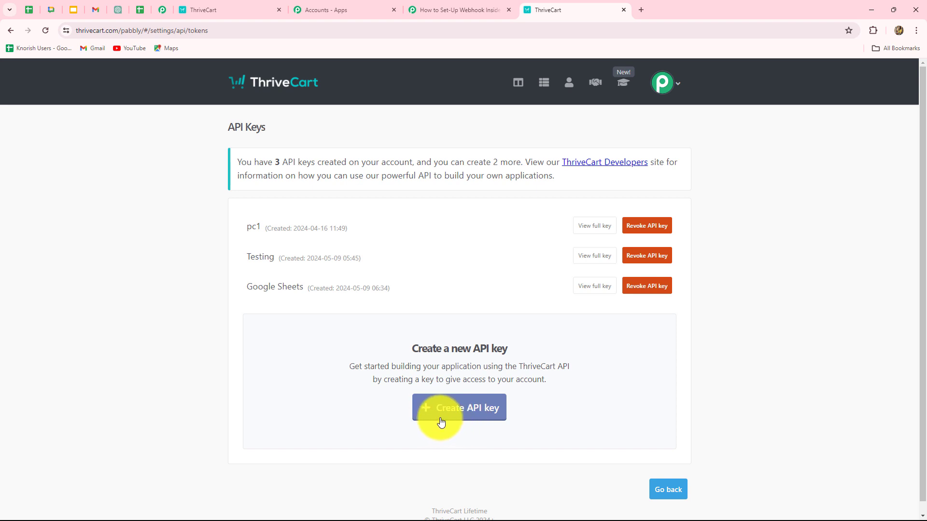
click(474, 419)
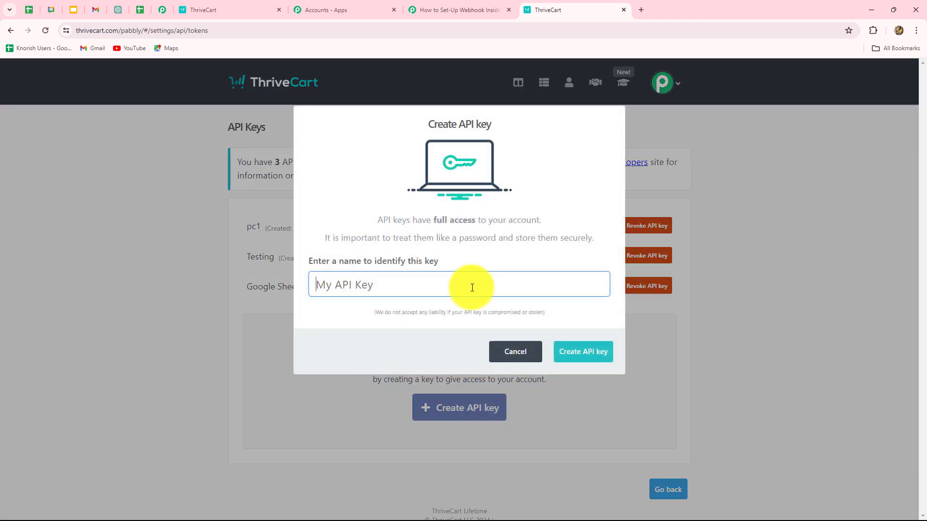
text(Test Key)
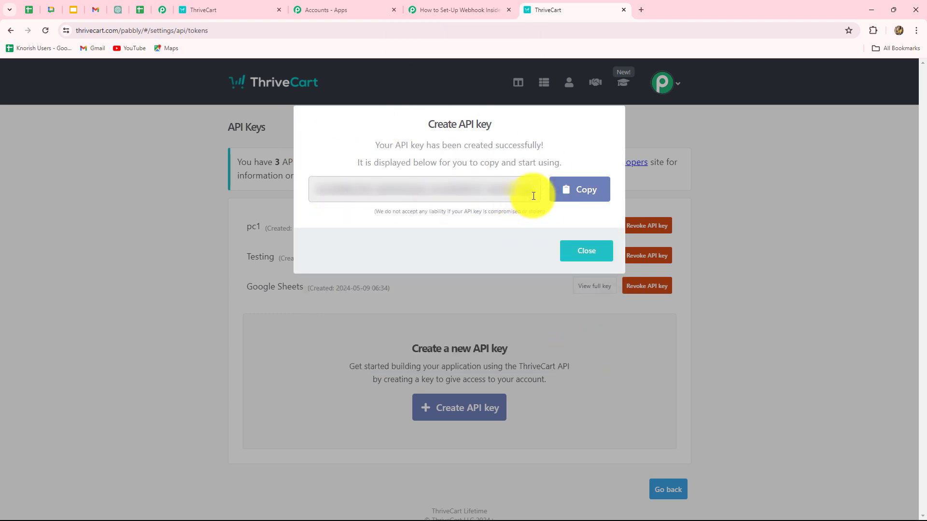
click(575, 189)
click(586, 251)
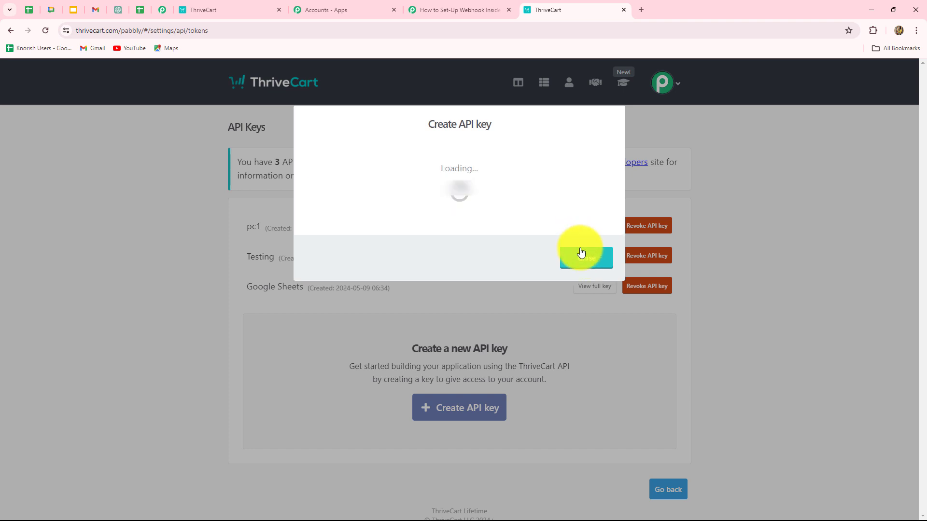
Paste the copied API key into the Pabbly Connect connection's token field
click(425, 10)
click(474, 345)
key(ctrl+v)
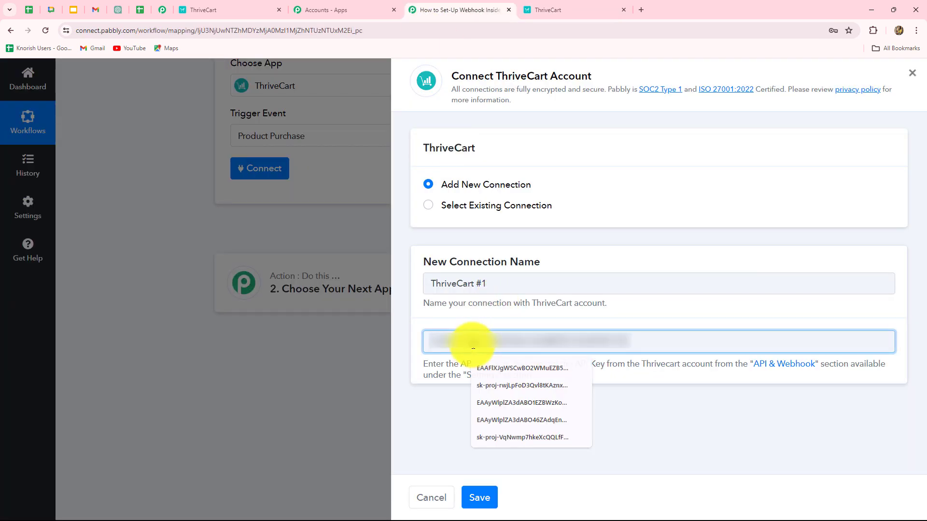
Save the ThriveCart connection, checking ThriveCart's product list before coming back
click(485, 501)
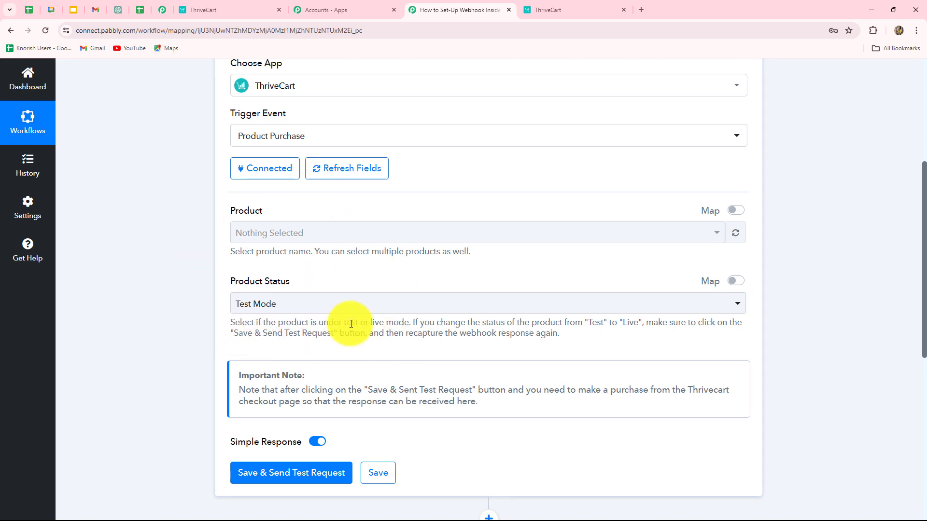
click(185, 10)
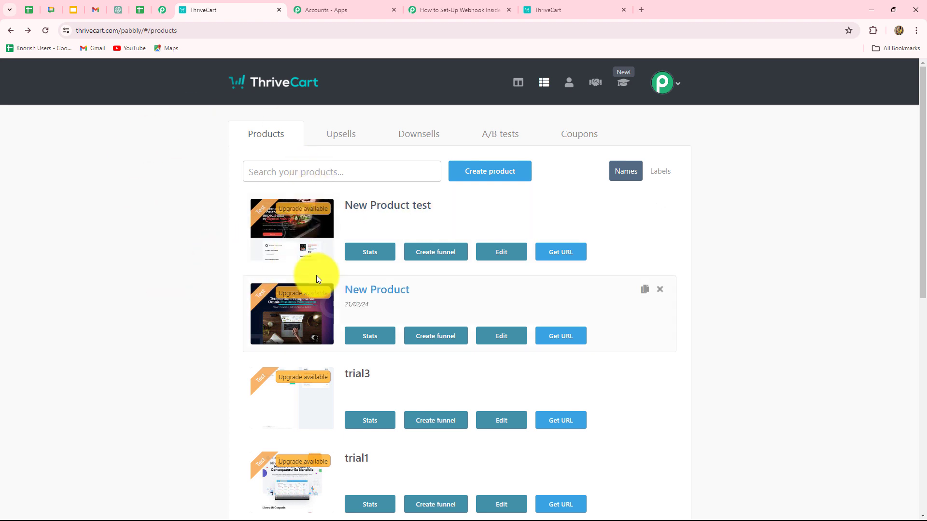
click(461, 10)
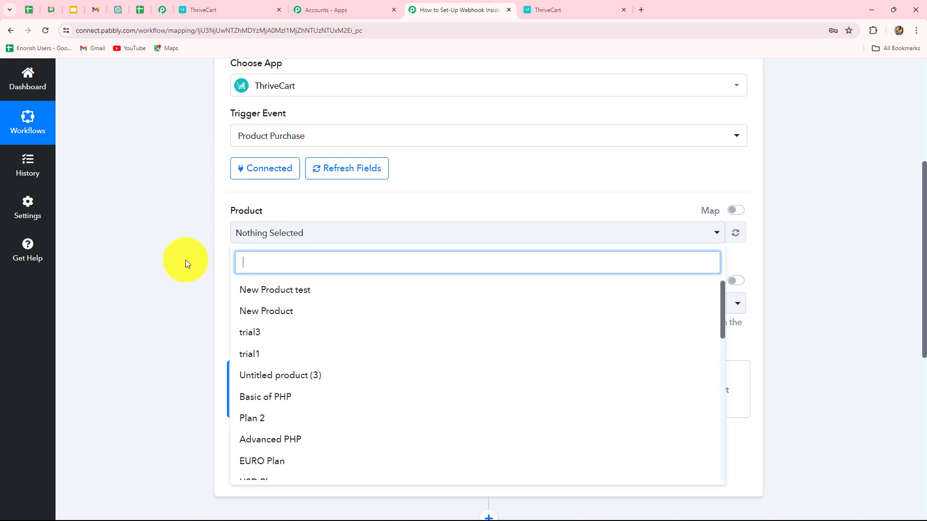
Select 'Basic of PHP' as the product and save to await a test request
click(250, 398)
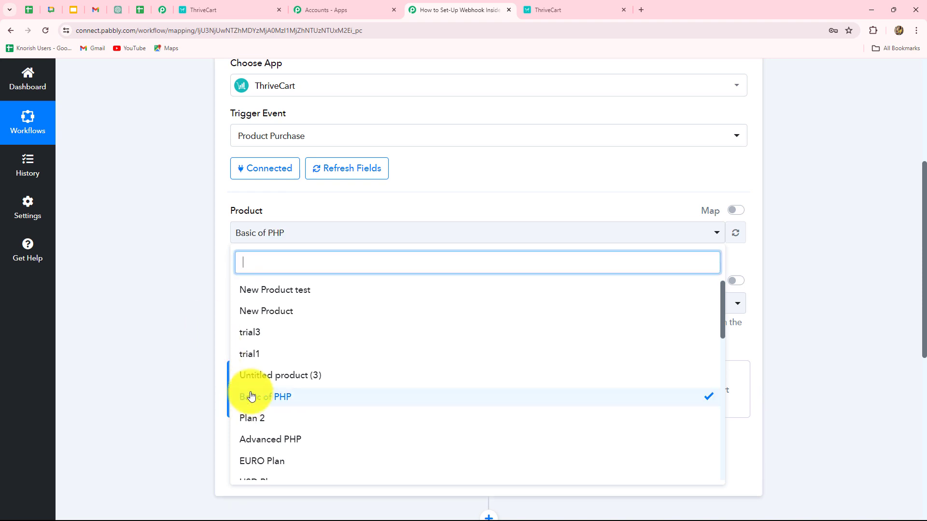
click(172, 332)
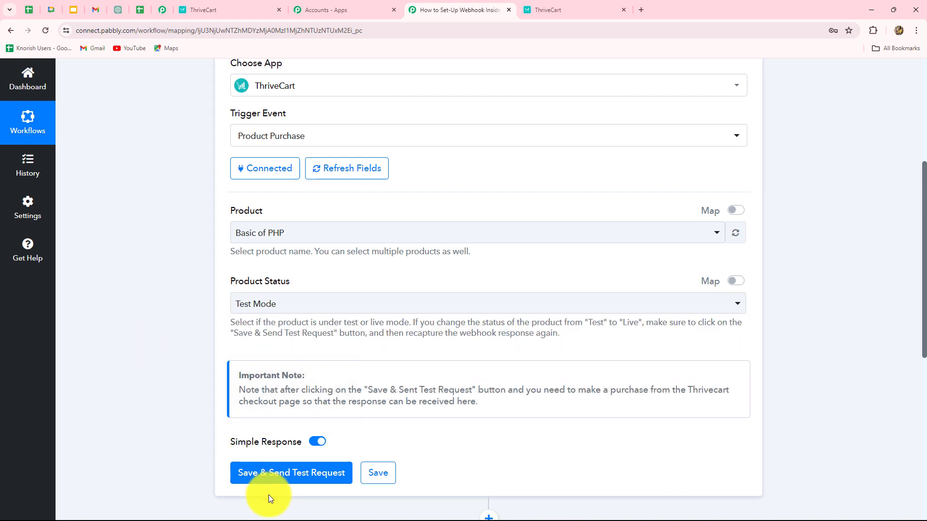
click(270, 476)
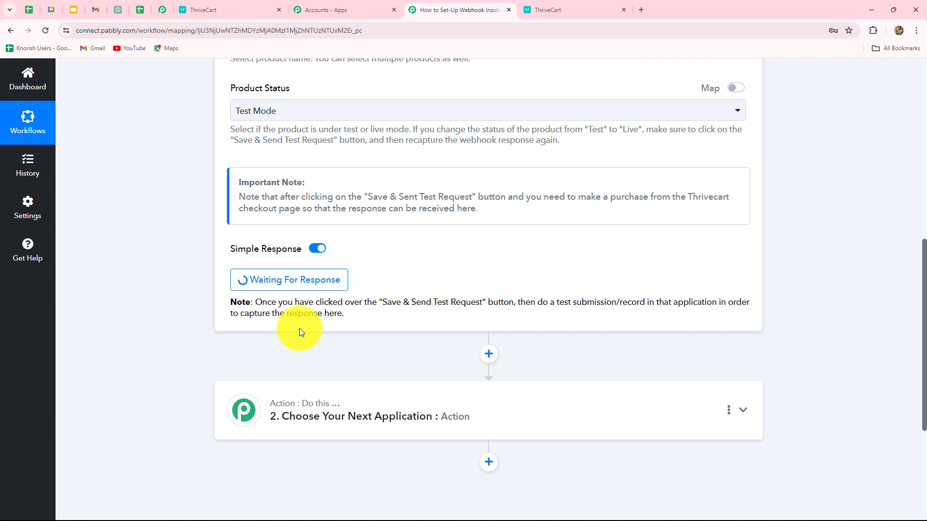
scroll(161, 140, up, 1)
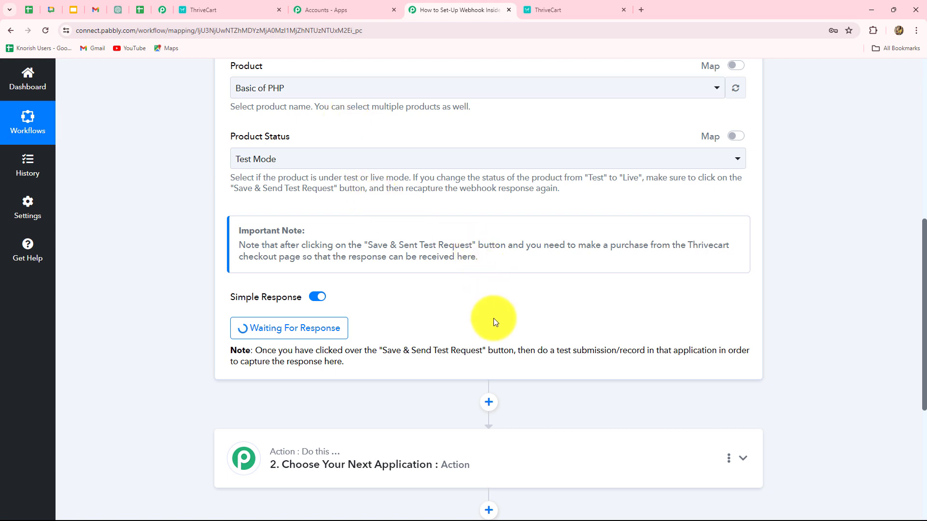
Get Basic of PHP's checkout link from ThriveCart's products list and view its $5 checkout
click(207, 12)
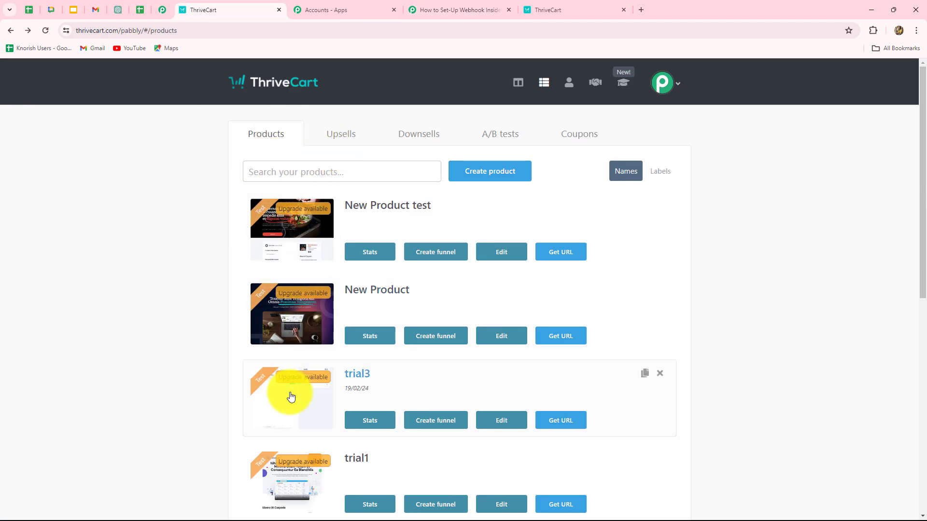
scroll(853, 319, down, 1)
scroll(844, 323, down, 5)
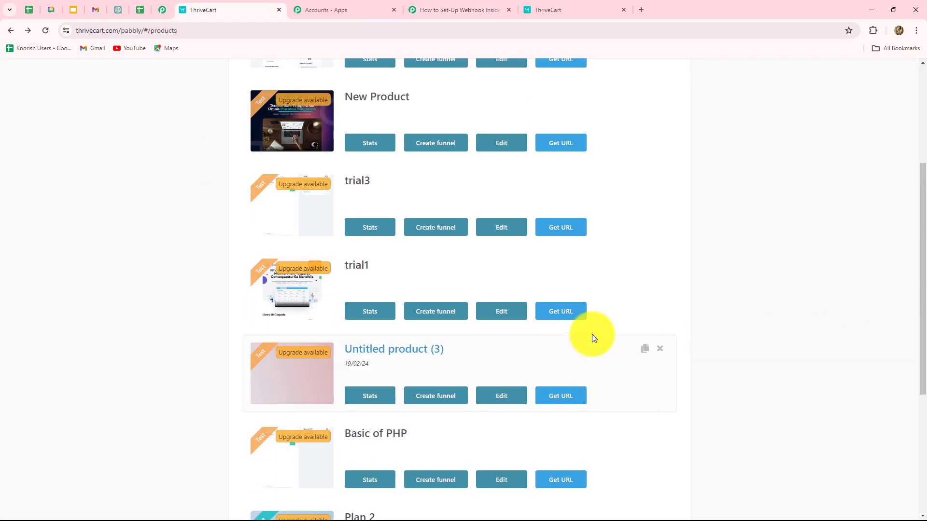
scroll(592, 335, down, 2)
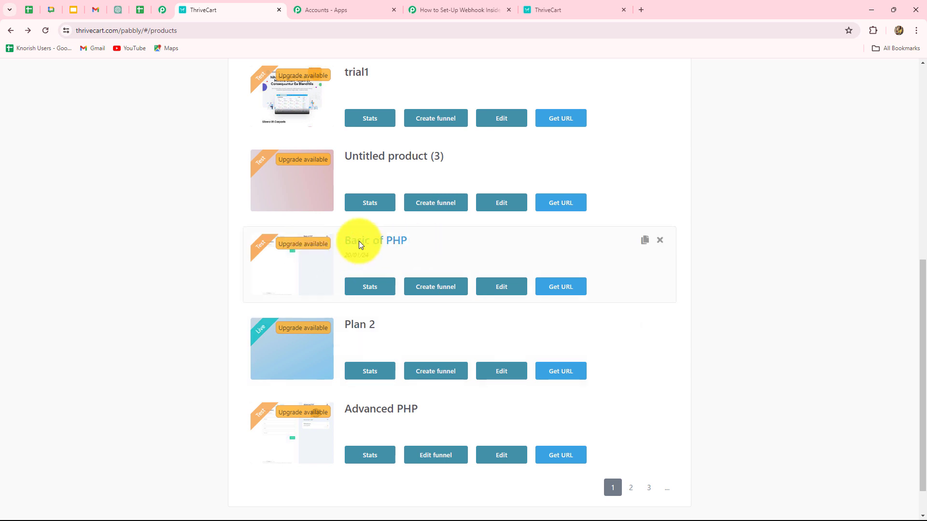
click(562, 287)
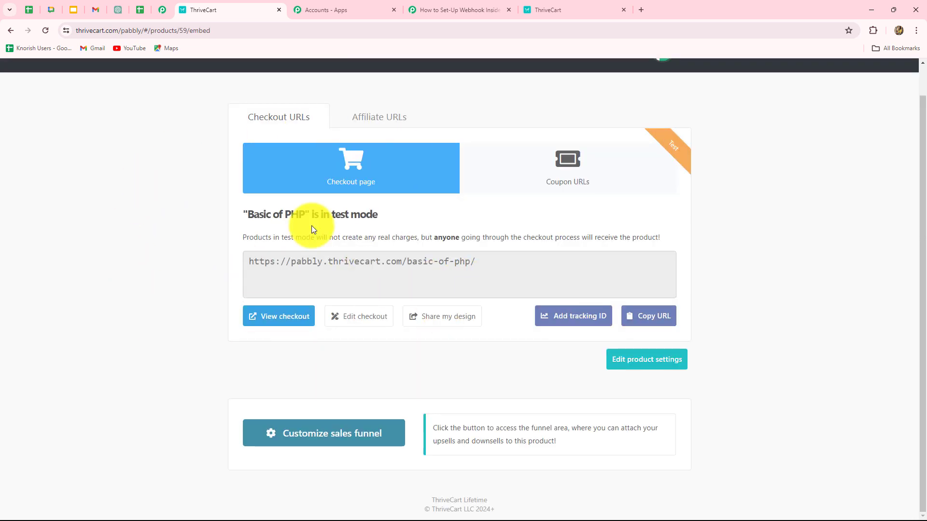
click(270, 316)
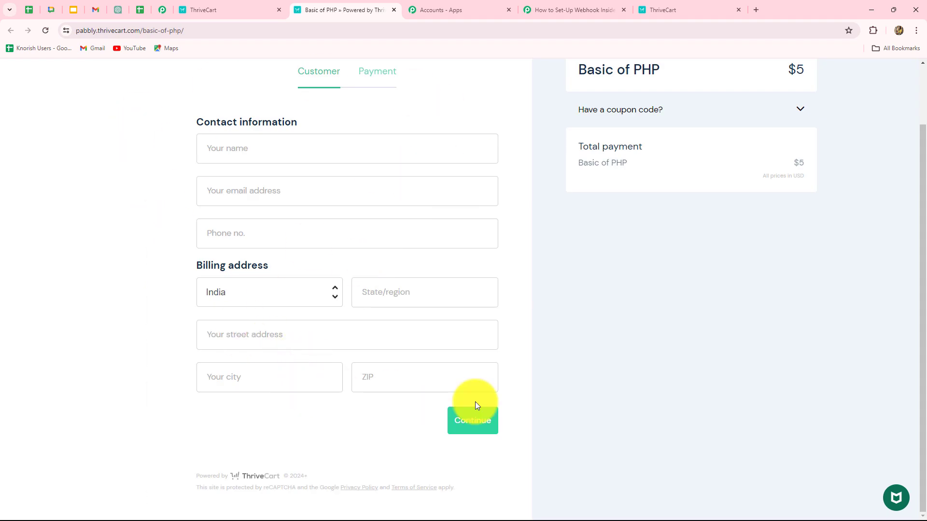
Fill the checkout's name, e-mail and phone fields with the demo customer's details
click(220, 146)
key(Caps_Lock)
text(N)
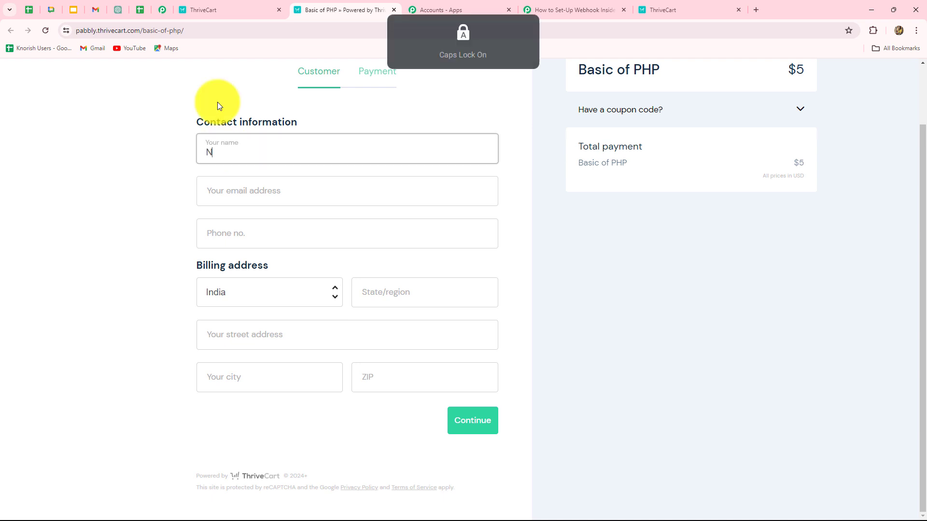
key(Caps_Lock)
key(BackSpace)
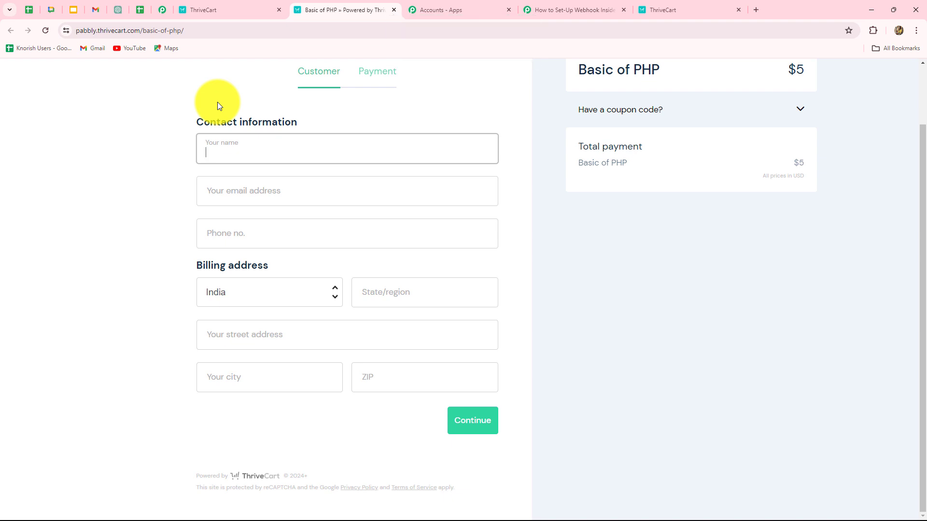
key(ctrl+v)
click(228, 192)
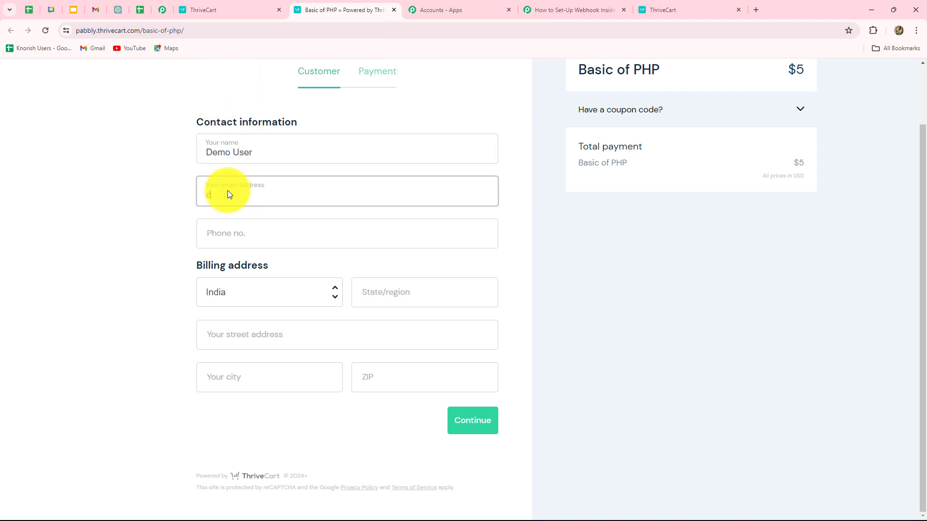
key(ctrl+v)
click(230, 236)
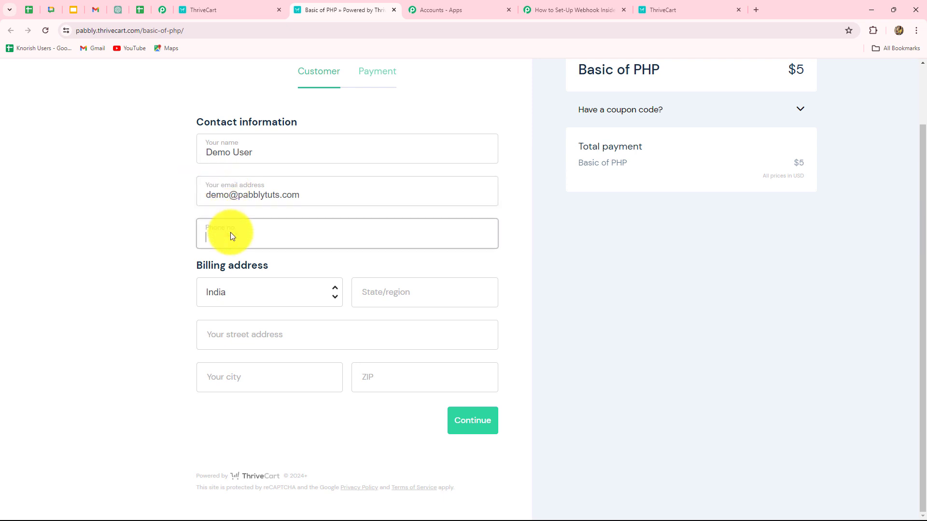
text(8888888888)
Keep India as billing country, enter the street address, and continue to payment
click(259, 298)
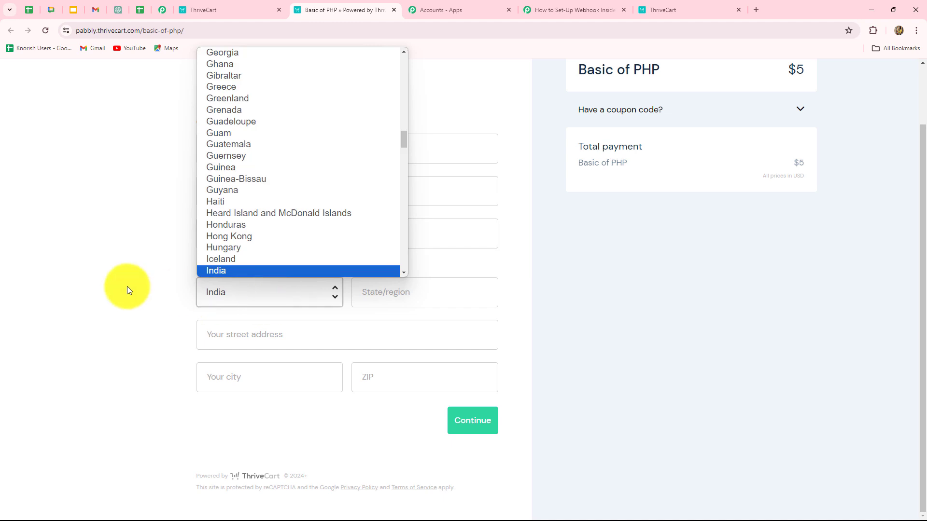
click(127, 286)
click(280, 330)
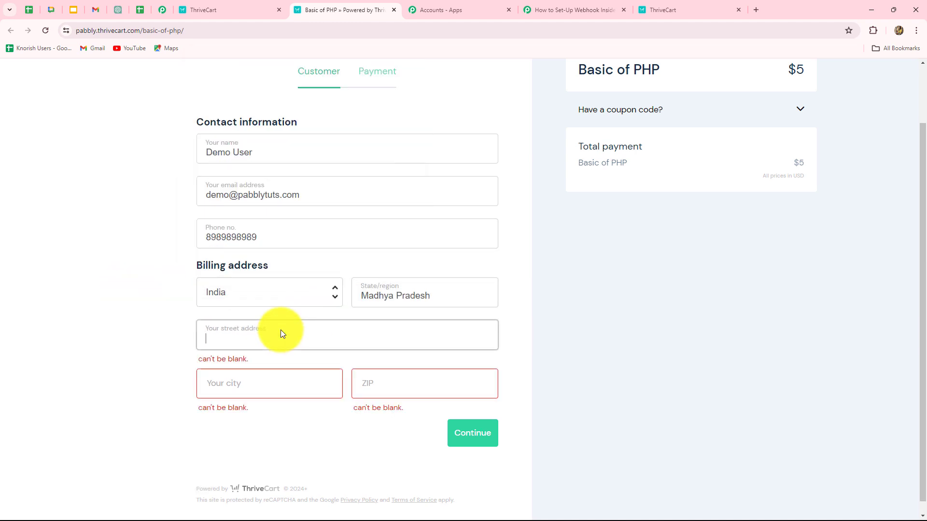
text(12, New Street)
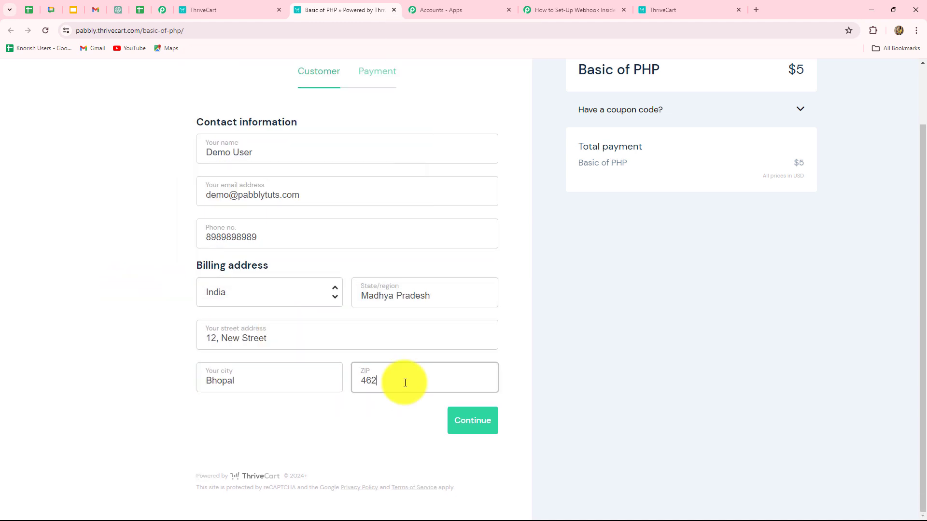
text(003)
click(481, 423)
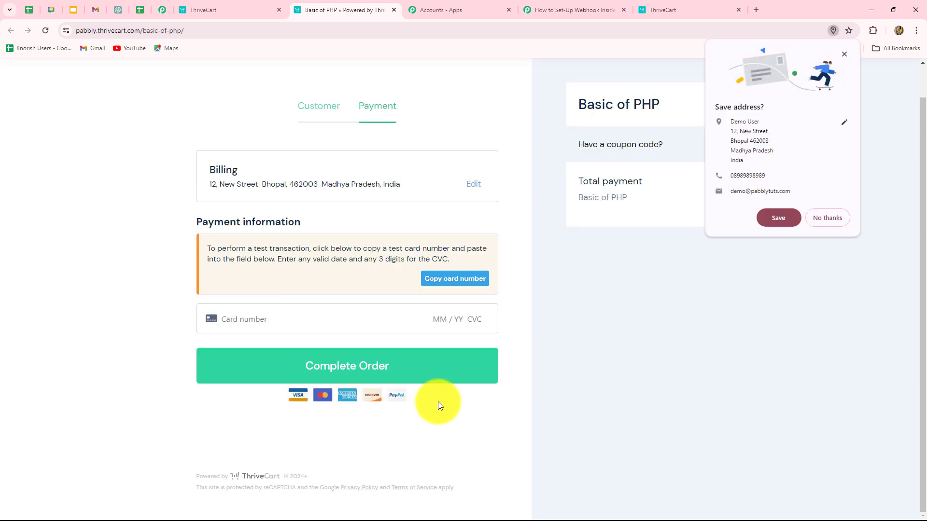
Pay with the copied test card, expiry and CVC, complete the order, and decline saving the address
click(446, 280)
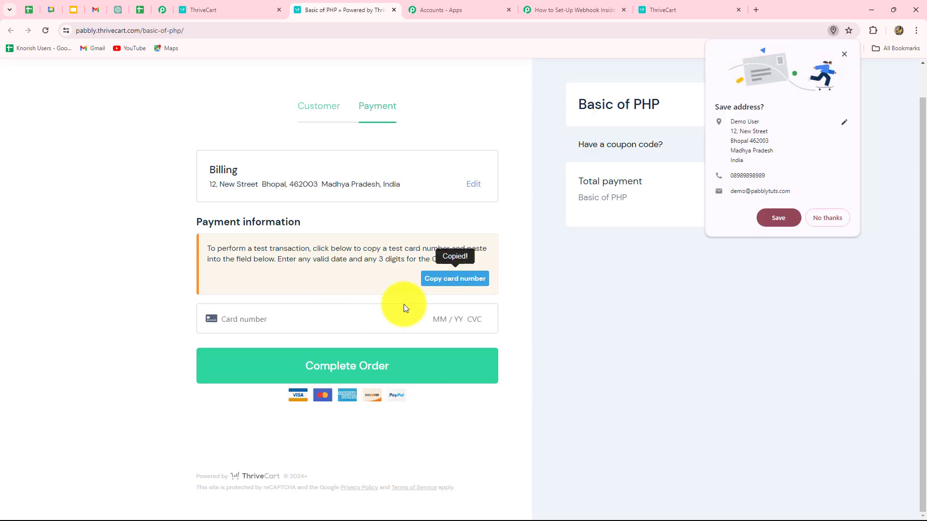
click(291, 319)
key(ctrl+v)
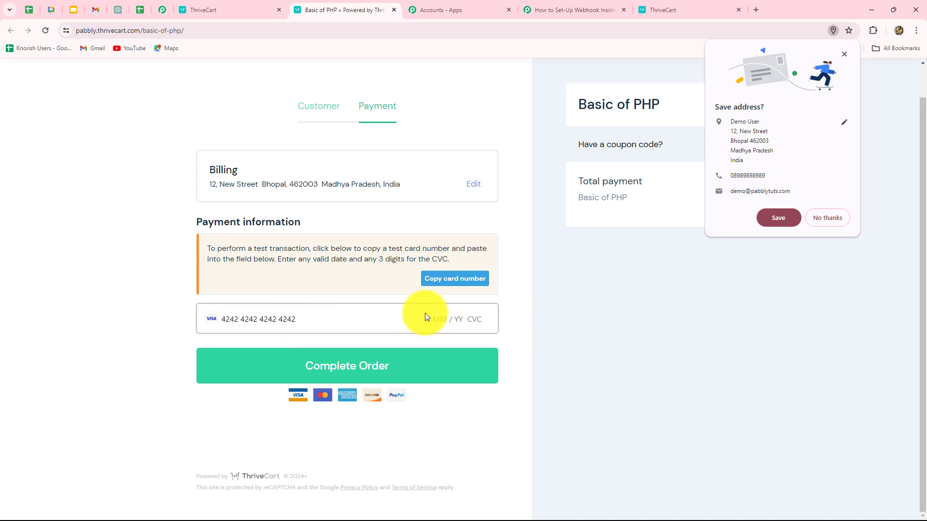
text(0629789)
click(430, 360)
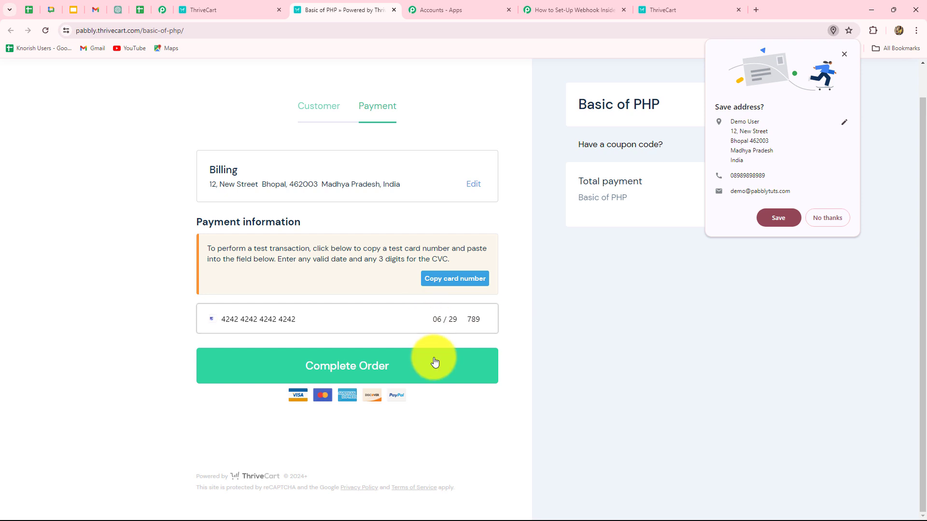
click(823, 225)
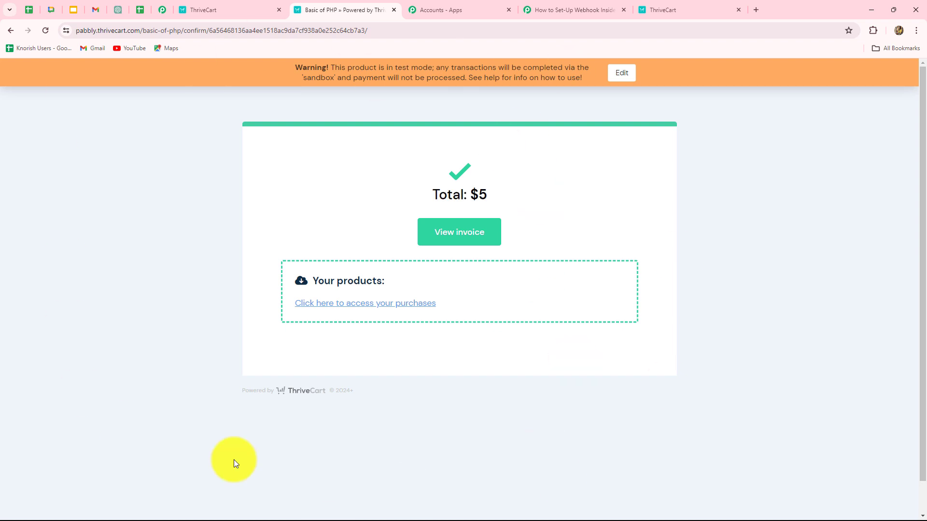
Back in the Pabbly workflow, check the captured Thrivecart Secret in the received response
click(572, 9)
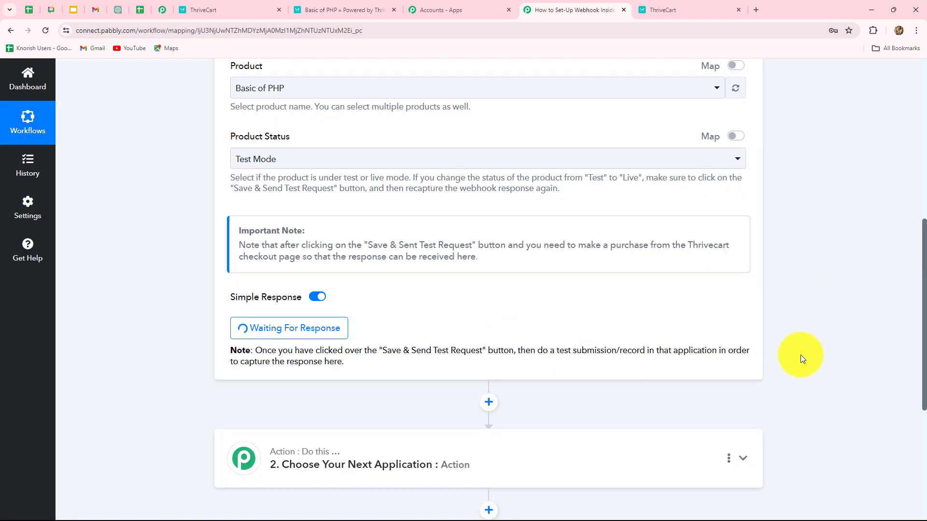
scroll(800, 354, down, 9)
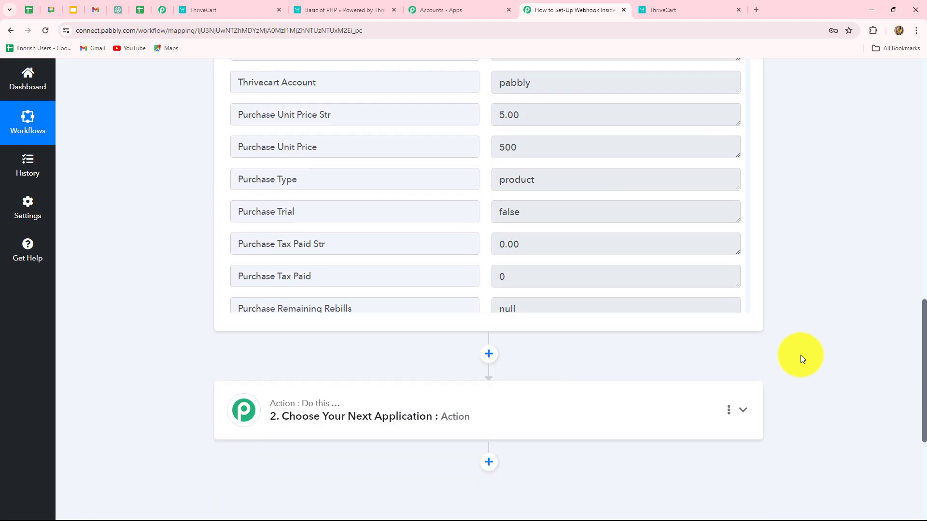
scroll(800, 355, up, 2)
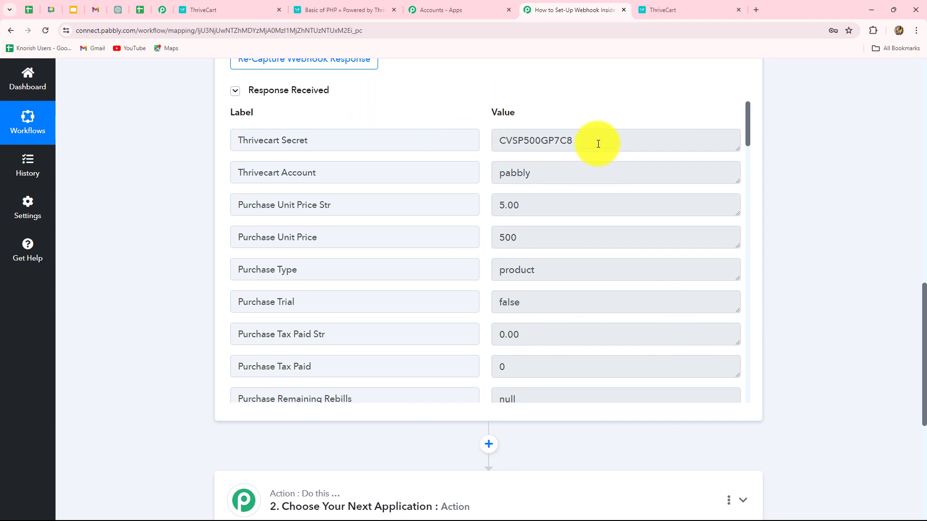
drag(596, 145, 563, 178)
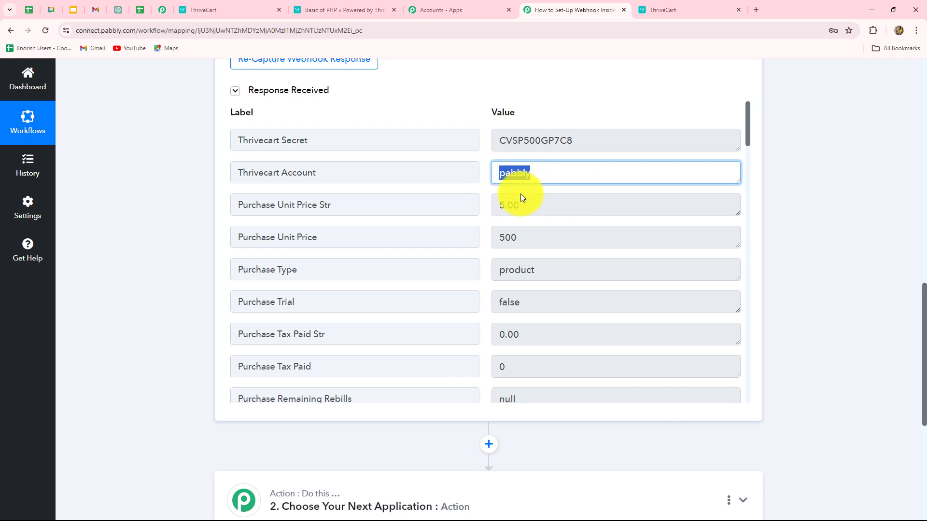
drag(490, 204, 621, 295)
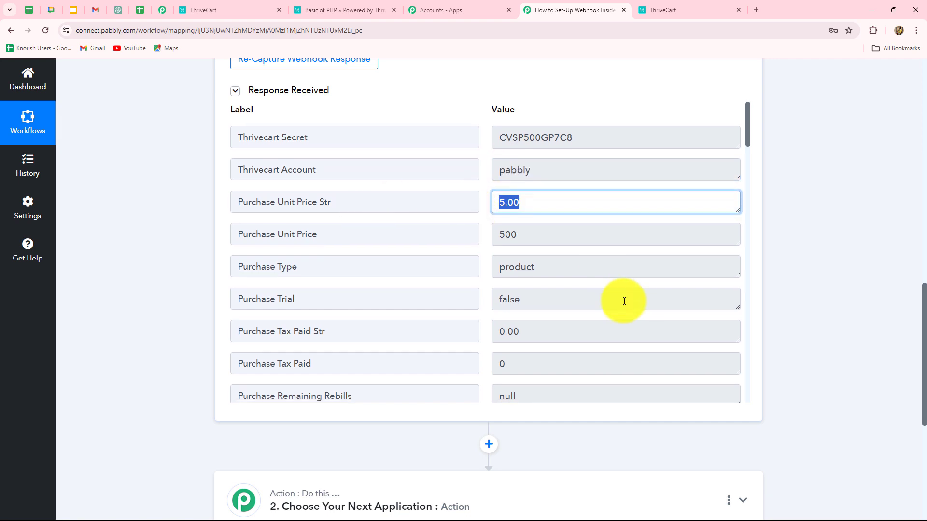
Scroll through the response, highlighting the captured customer e-mail and contact number
scroll(623, 300, down, 8)
scroll(623, 300, down, 1)
drag(573, 153, 458, 166)
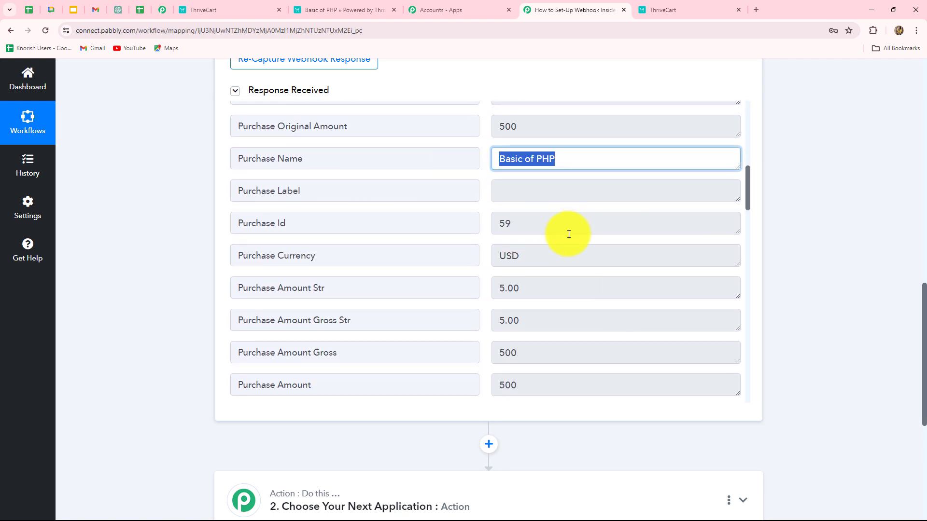
scroll(566, 217, down, 5)
drag(555, 176, 459, 184)
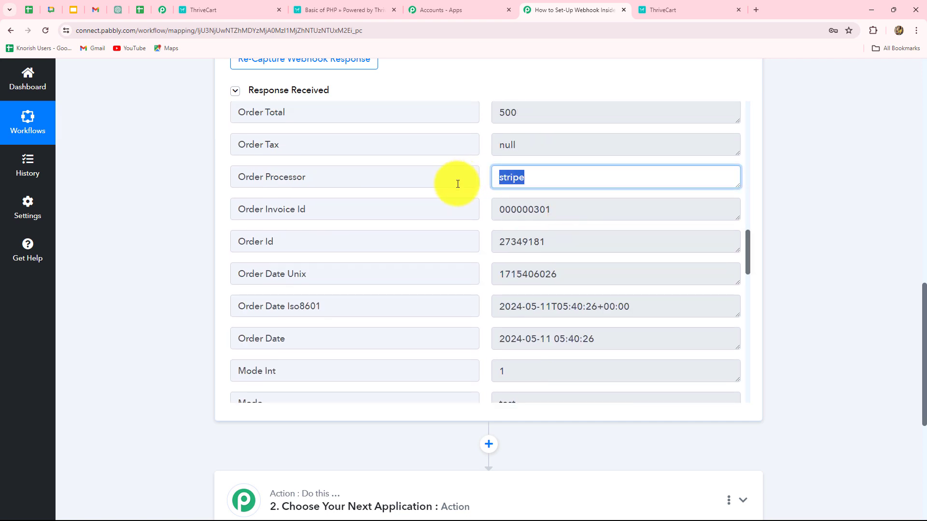
scroll(606, 287, down, 4)
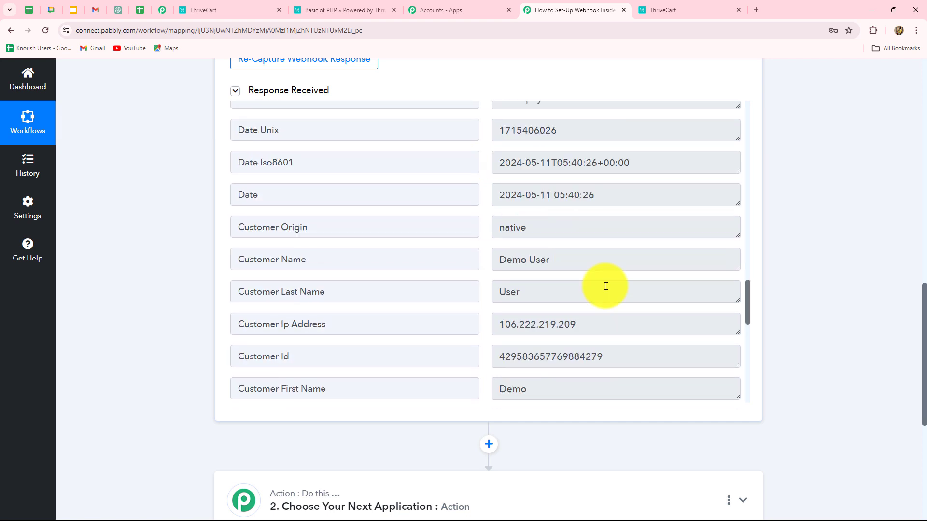
drag(566, 256, 531, 343)
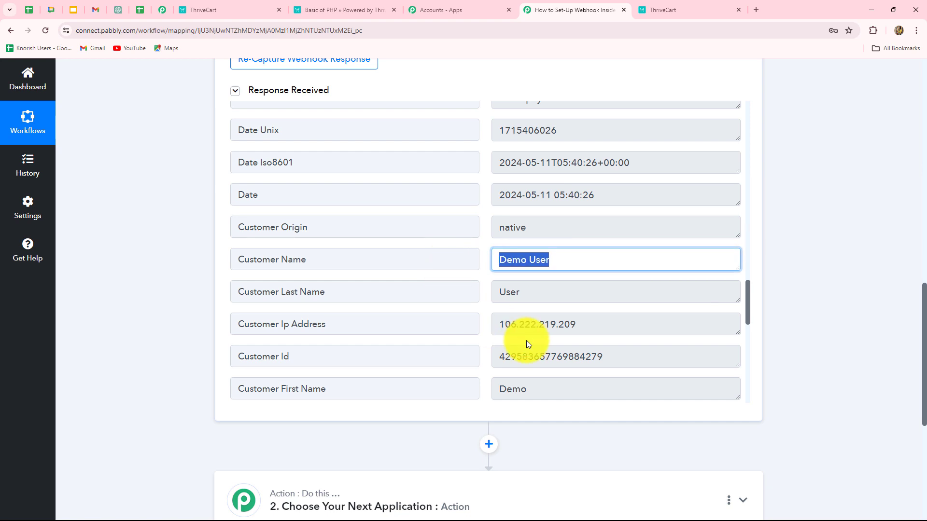
scroll(526, 340, down, 4)
drag(637, 225, 461, 228)
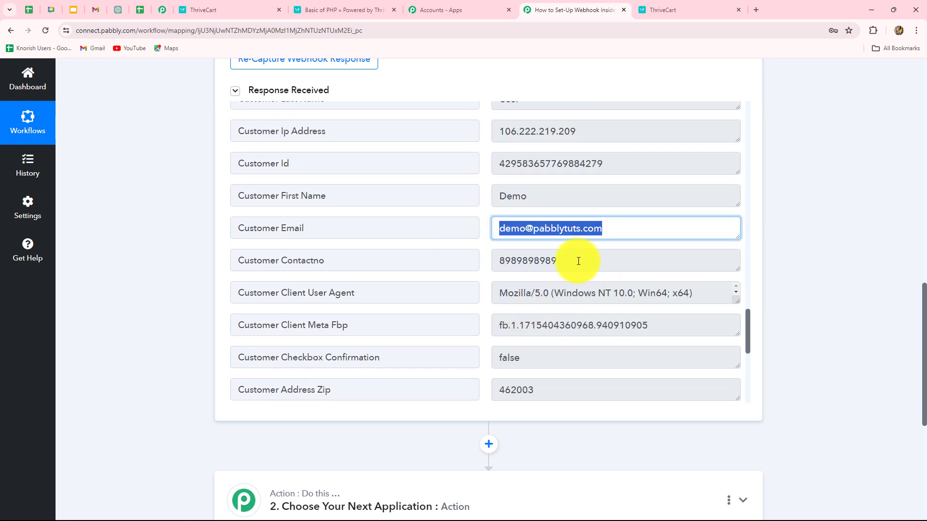
drag(578, 258, 462, 288)
Scroll up and down through the rest of the captured purchase data
scroll(558, 356, down, 4)
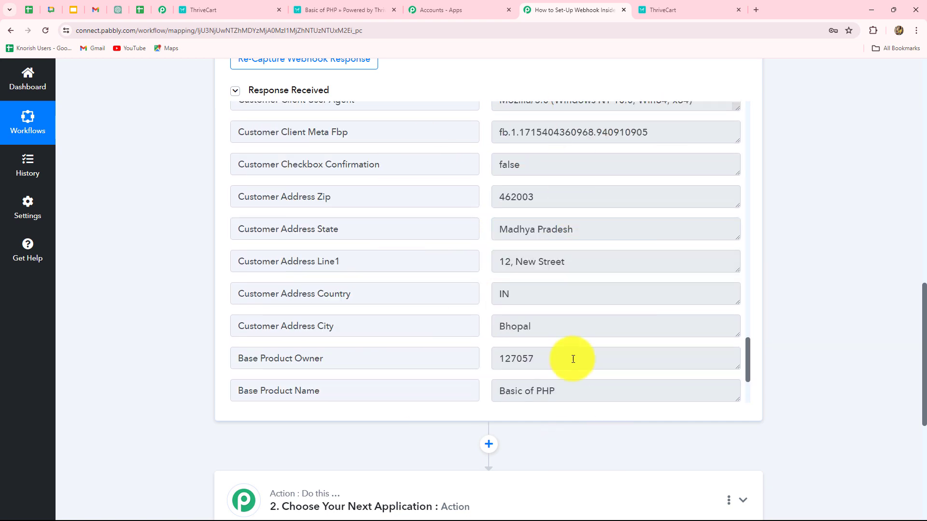
scroll(563, 363, up, 8)
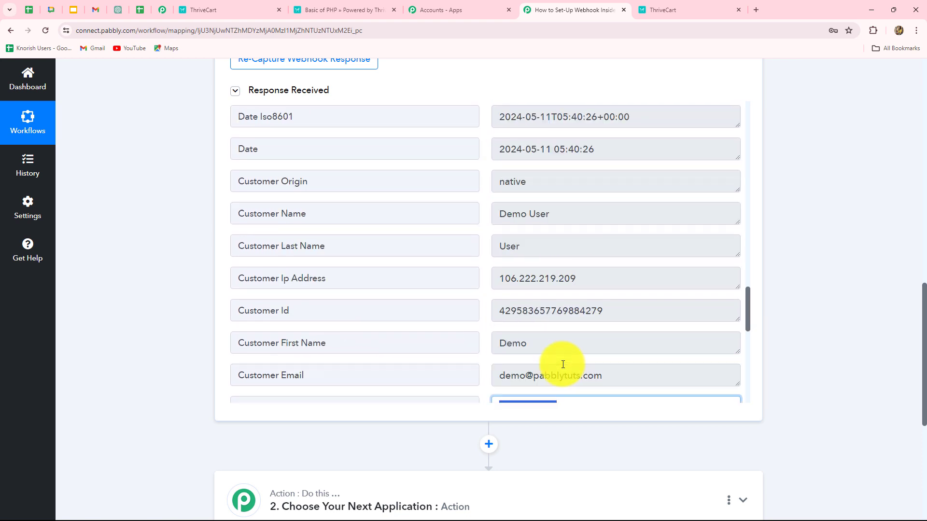
scroll(859, 401, up, 10)
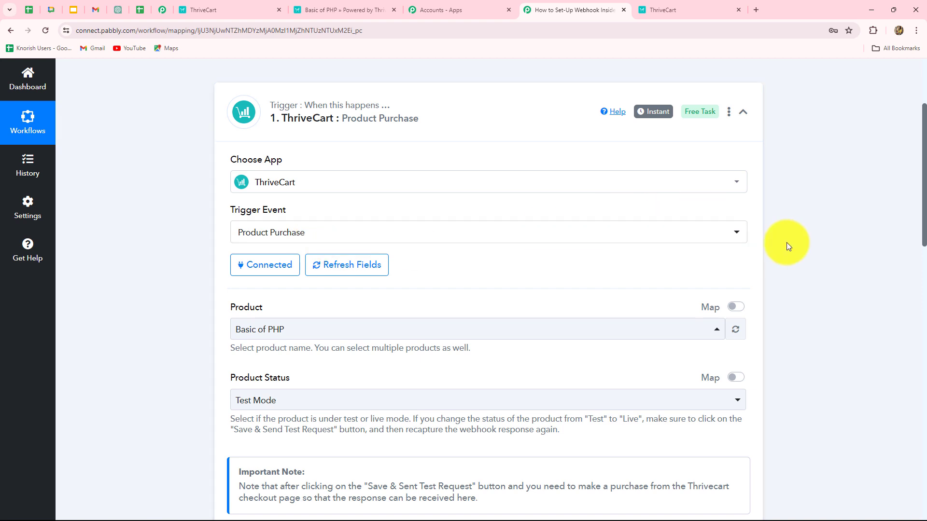
scroll(788, 256, down, 4)
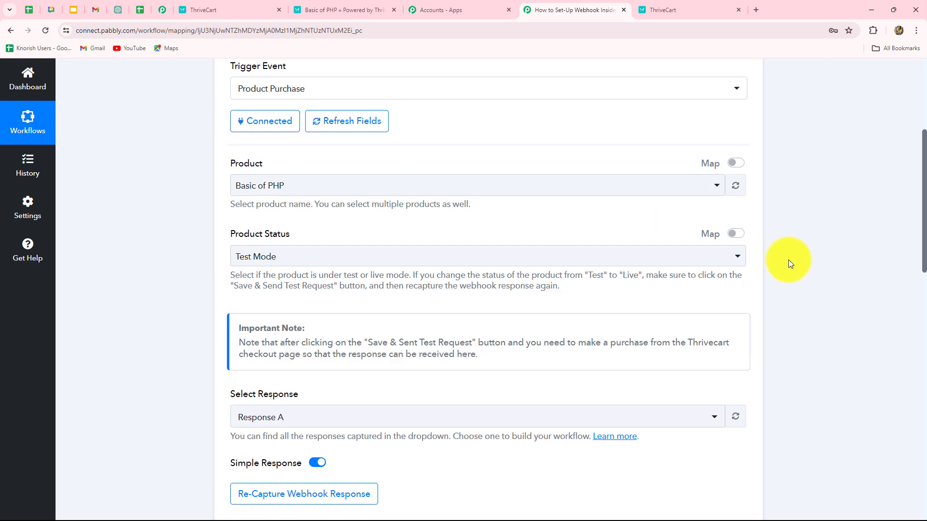
scroll(786, 266, down, 12)
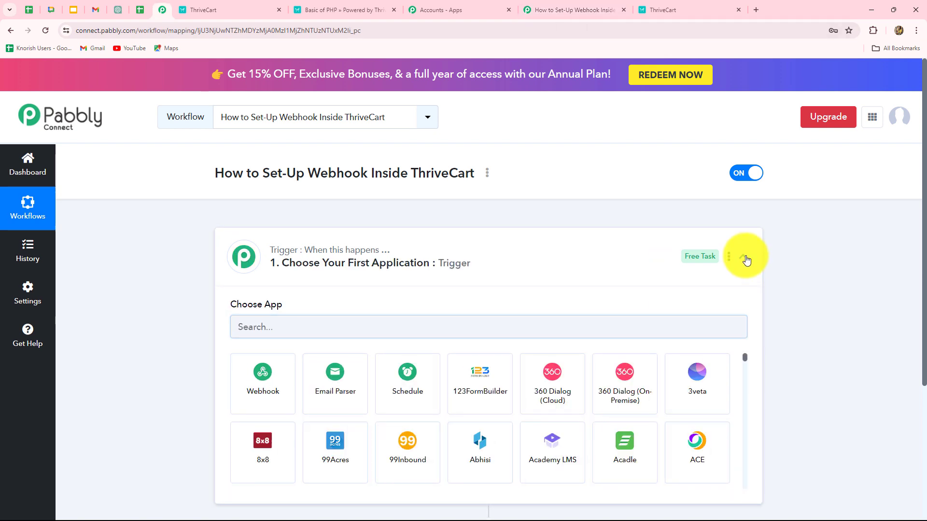
In the second workflow's trigger step, search 'Thri' and pick ThriveCart as the app
click(743, 256)
click(326, 266)
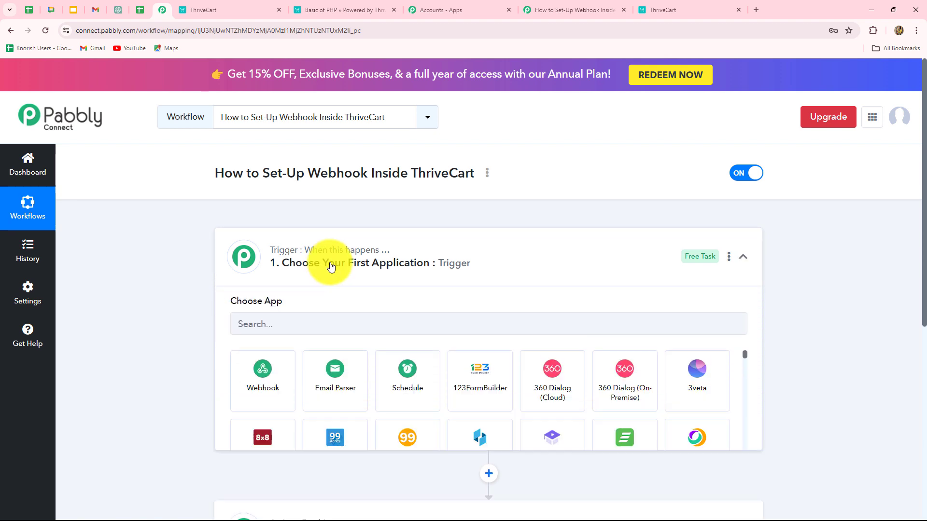
scroll(319, 270, down, 2)
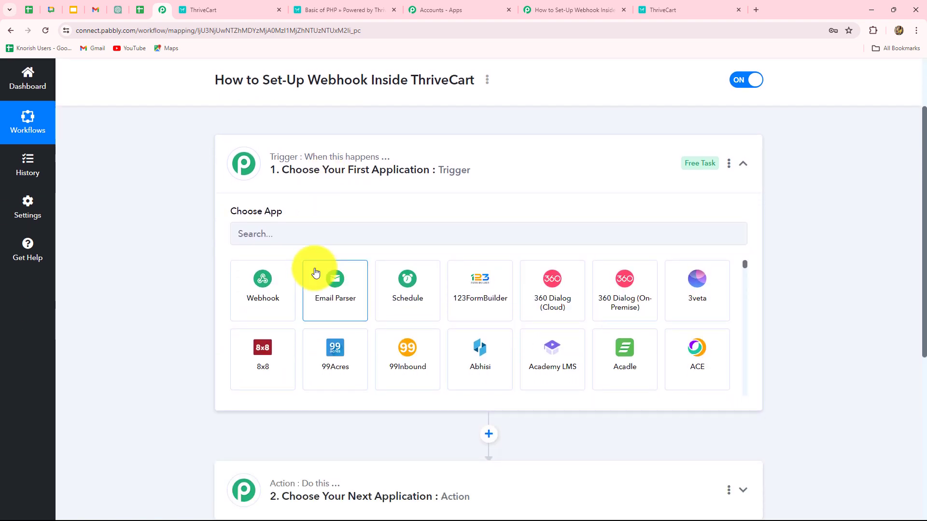
click(288, 230)
key(Caps_Lock)
text(Thri)
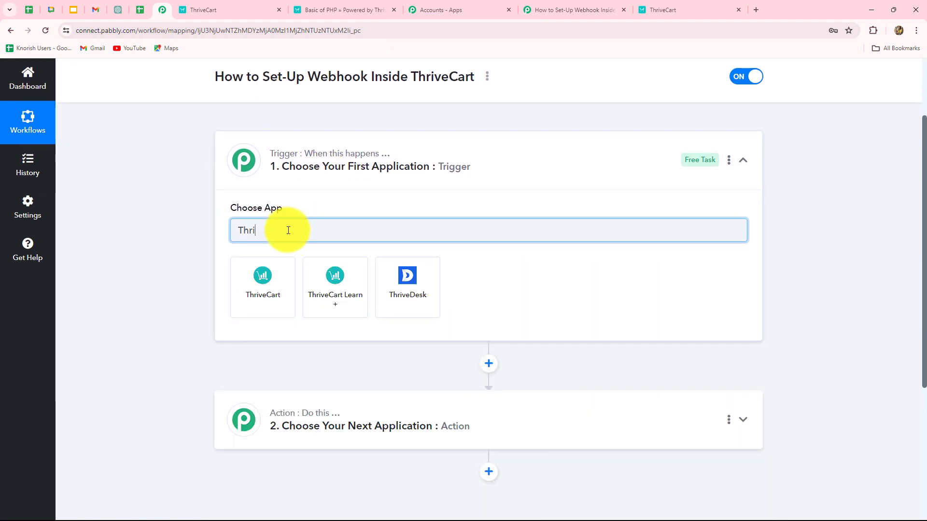
click(267, 293)
Choose All Events as the ThriveCart trigger event
click(262, 286)
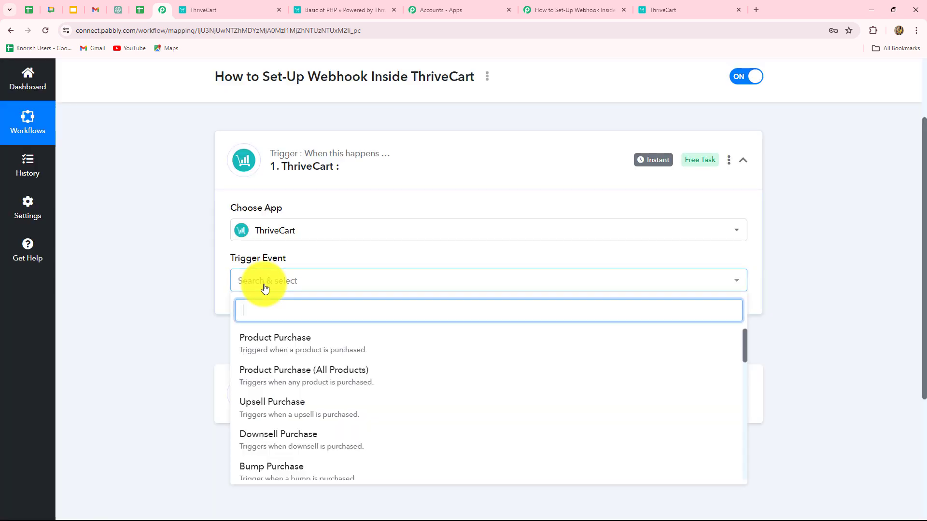
scroll(311, 437, down, 10)
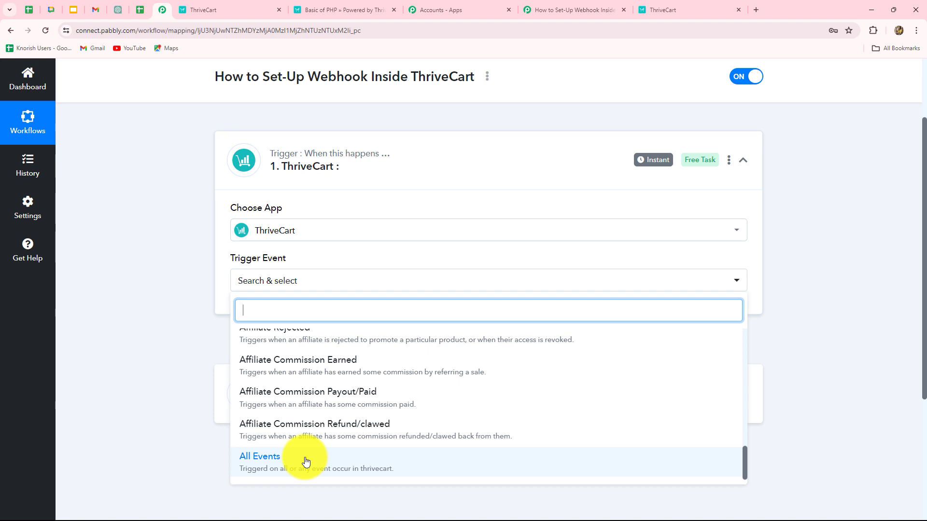
scroll(305, 461, up, 10)
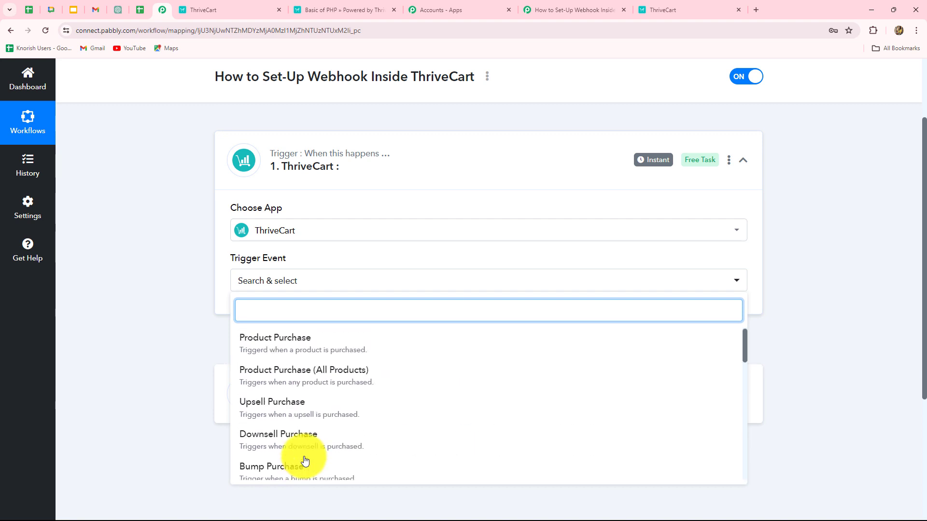
scroll(305, 461, down, 2)
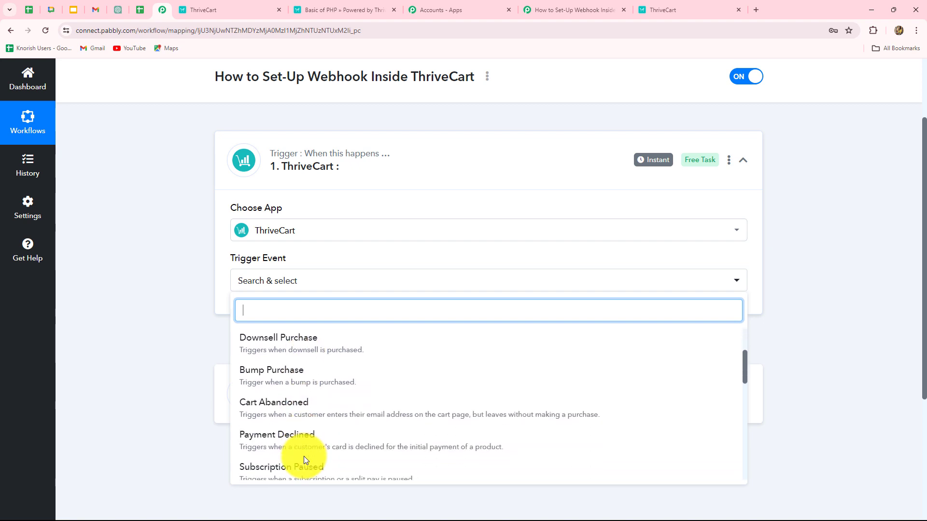
scroll(303, 456, down, 1)
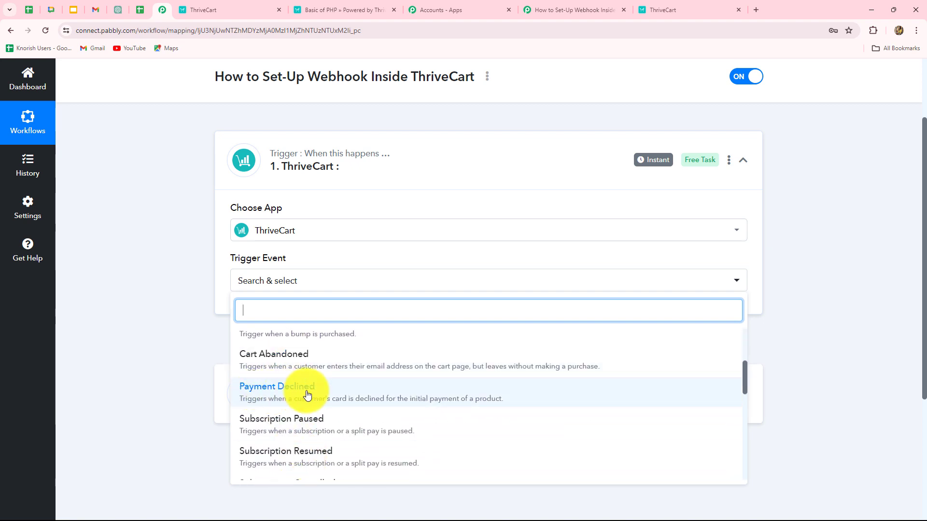
scroll(306, 425, down, 3)
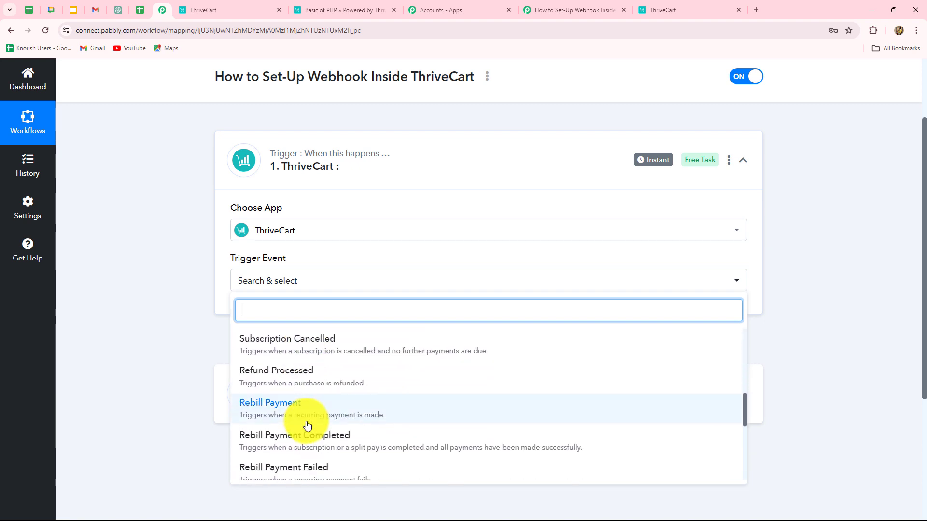
scroll(306, 426, down, 5)
click(299, 455)
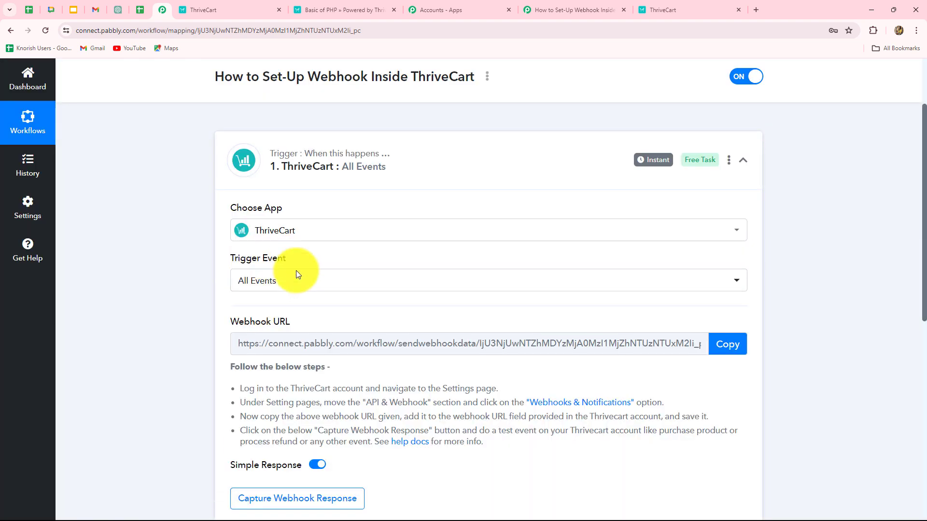
Copy the webhook URL shown on the All Events ThriveCart trigger
scroll(299, 368, down, 1)
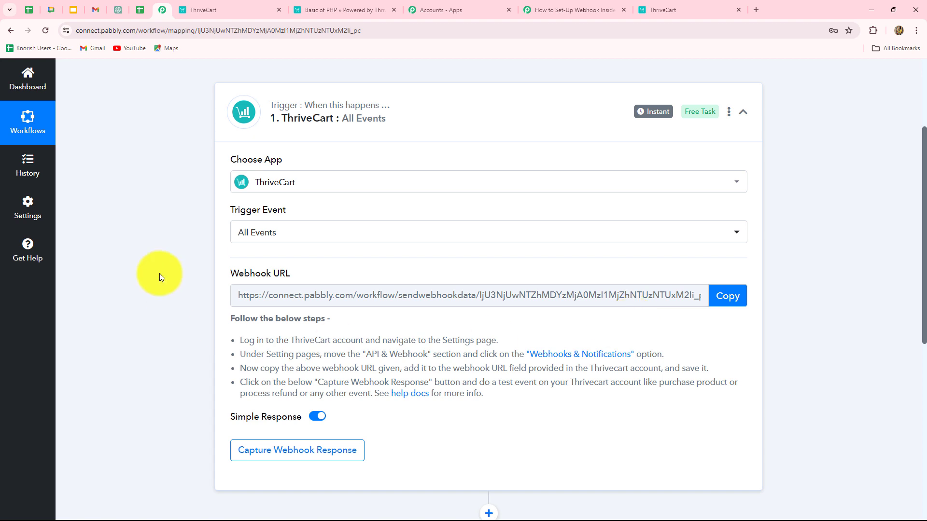
click(731, 295)
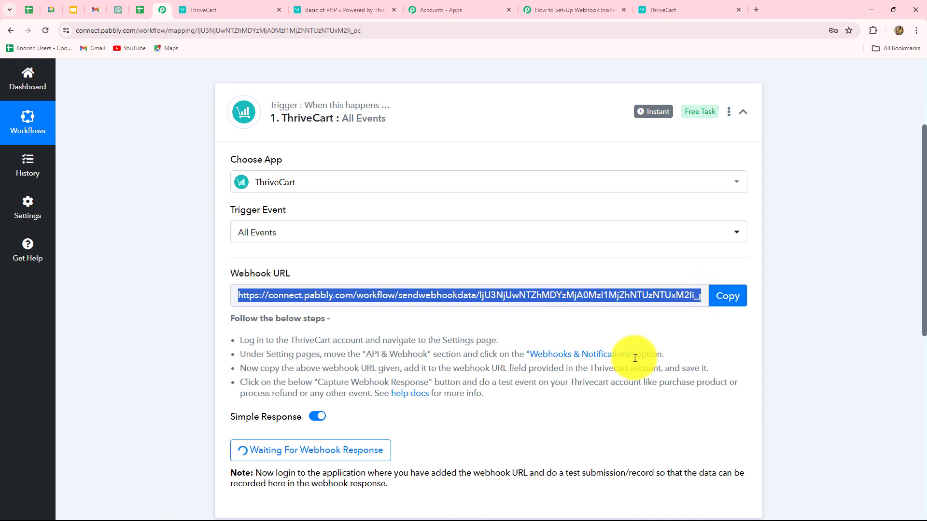
In ThriveCart, go to Settings > API & webhooks > Webhooks & notifications and add another webhook
click(243, 11)
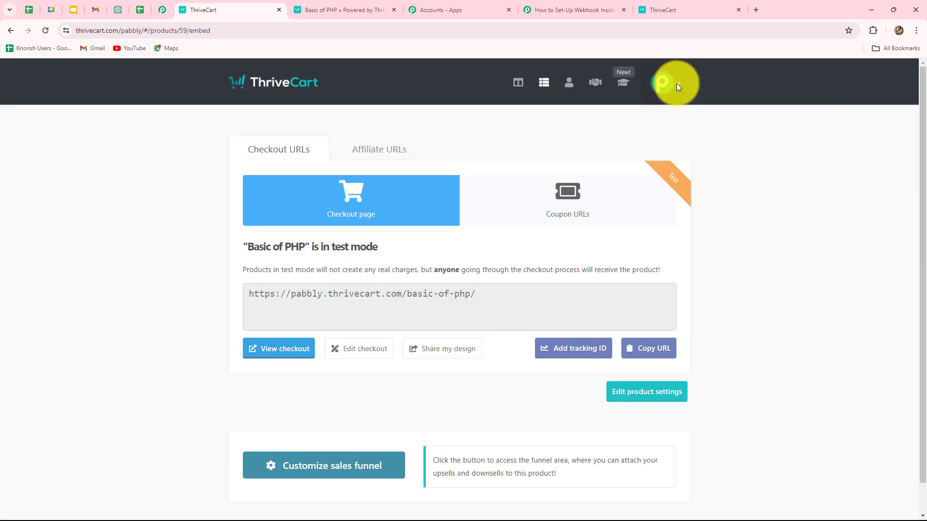
click(676, 83)
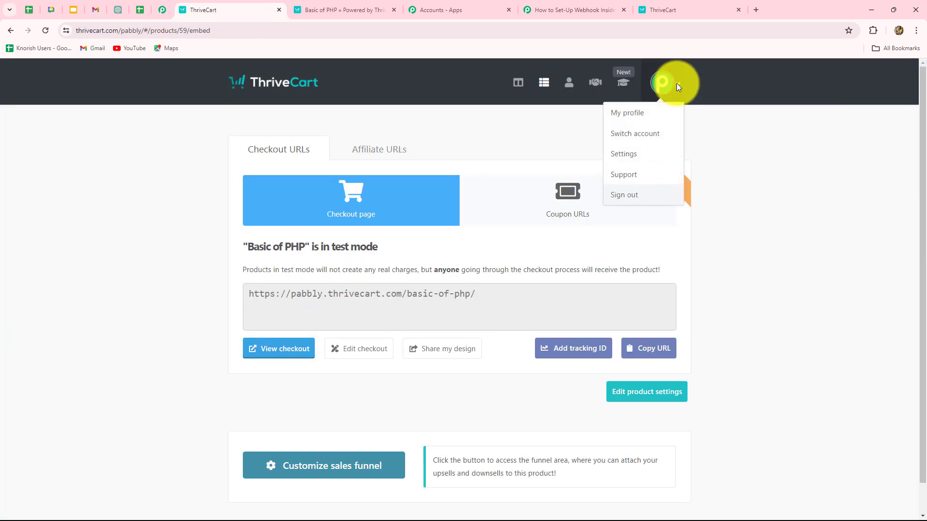
click(647, 155)
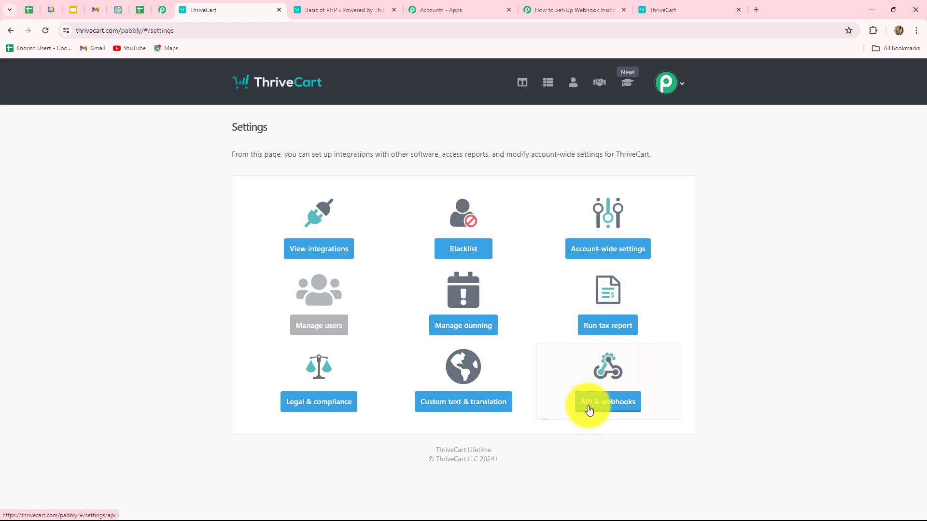
click(613, 408)
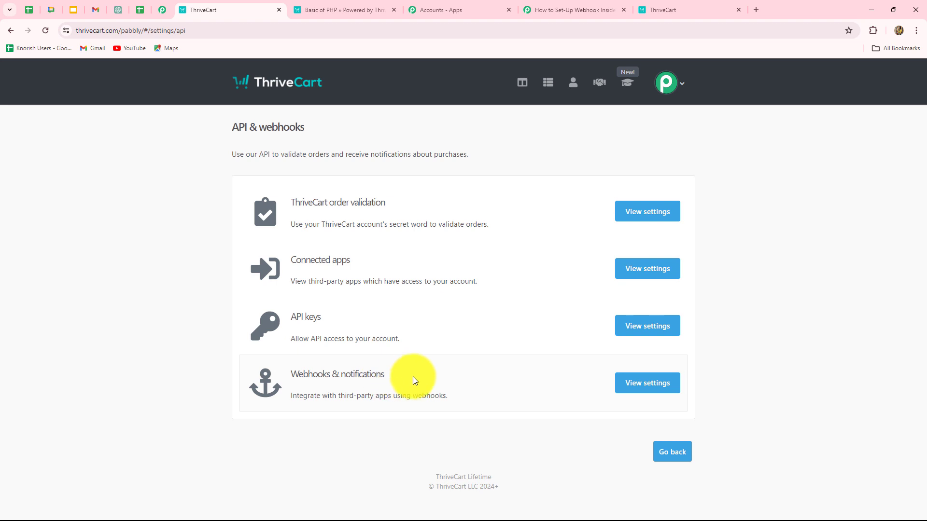
click(647, 385)
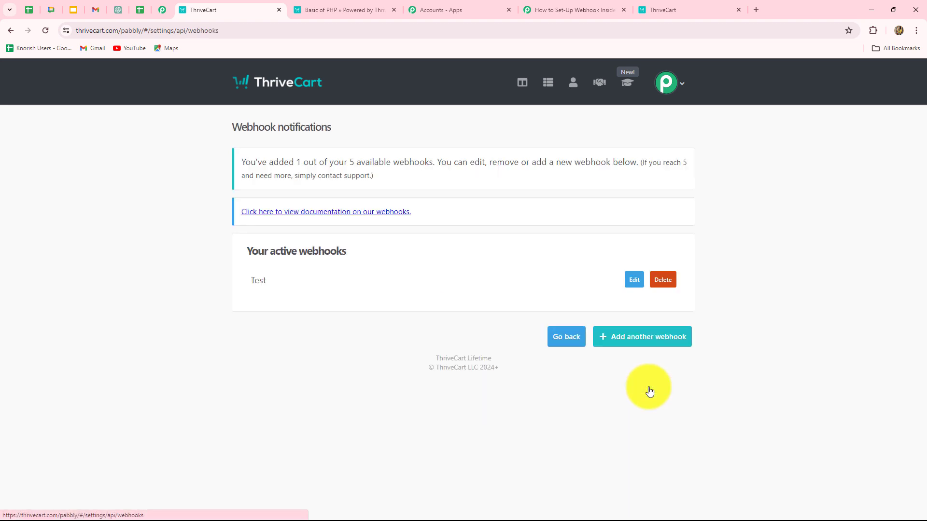
click(648, 338)
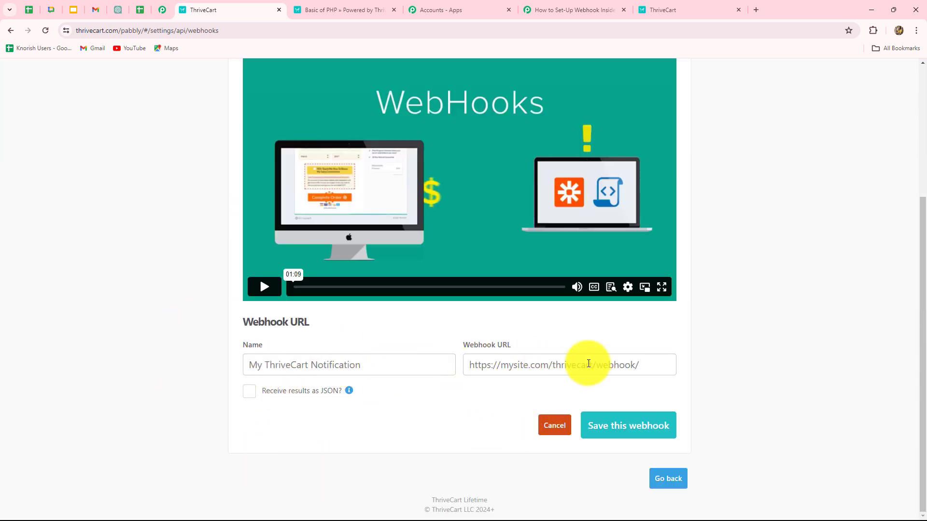
Paste the Pabbly URL, name the webhook 'All Events', send results as JSON, and save it
click(553, 364)
key(ctrl+v)
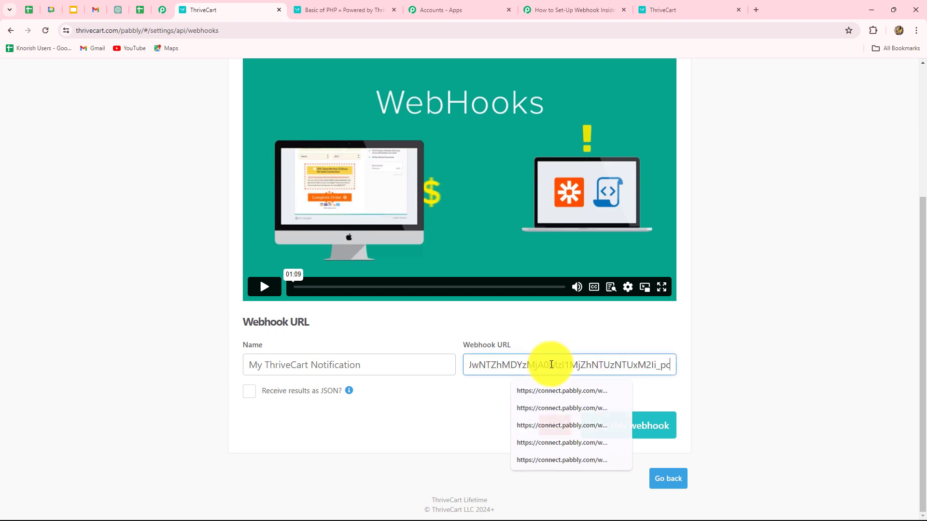
click(784, 356)
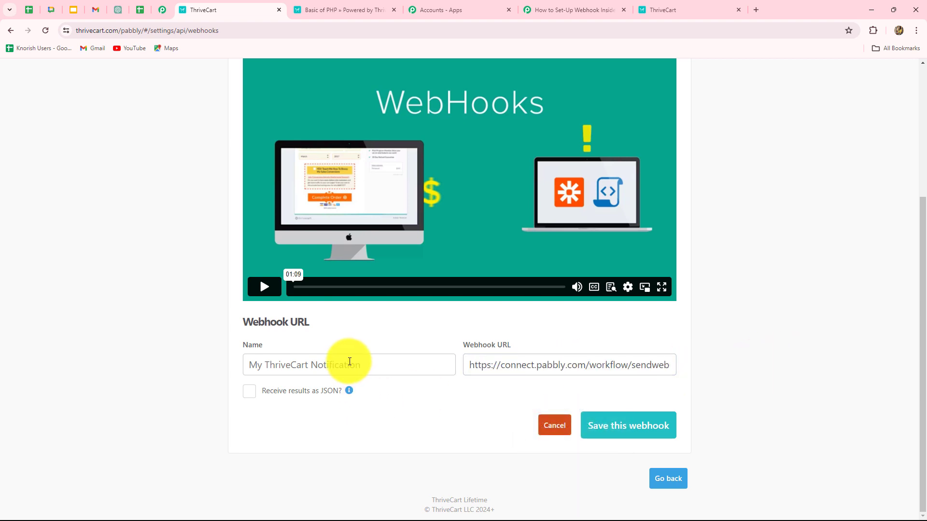
click(347, 364)
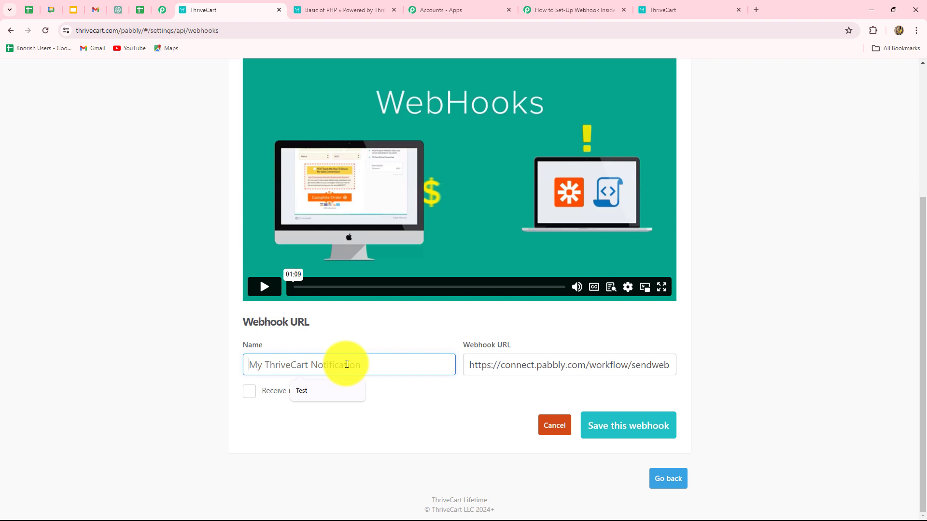
text(All Events)
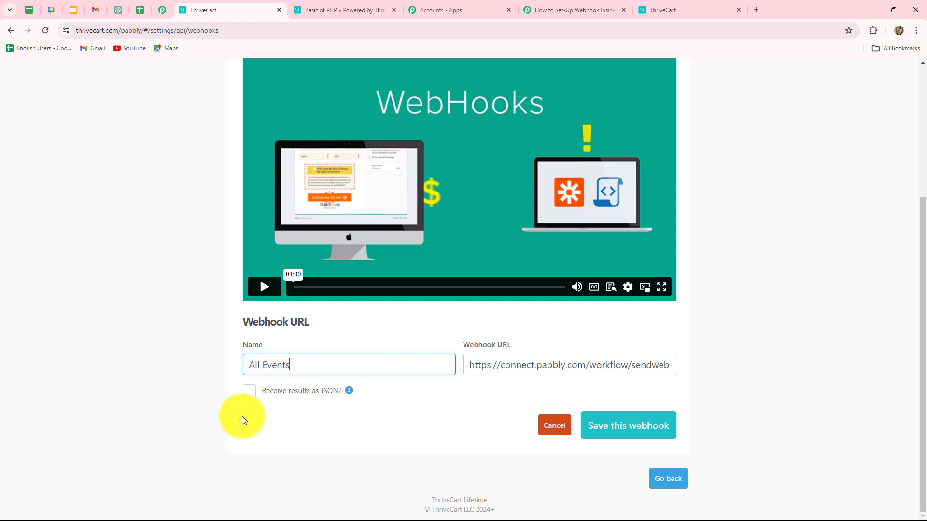
click(254, 423)
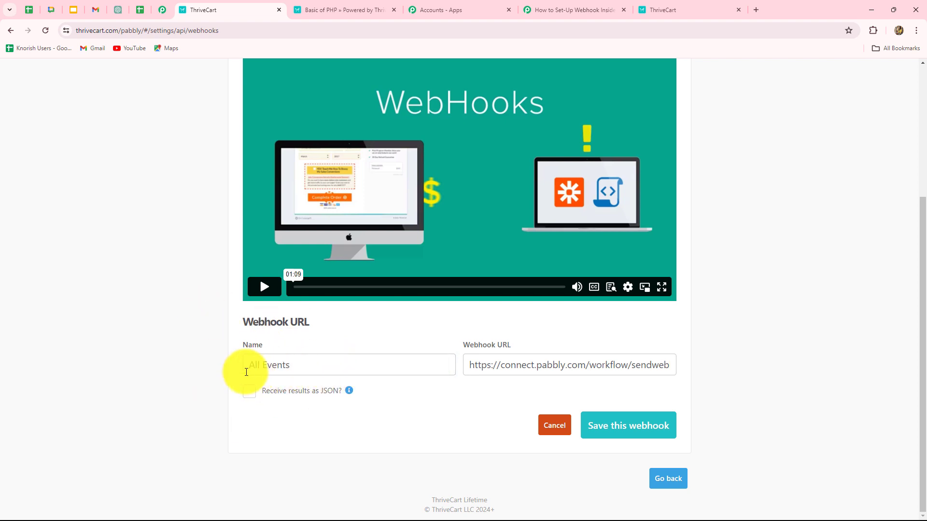
drag(246, 366, 345, 371)
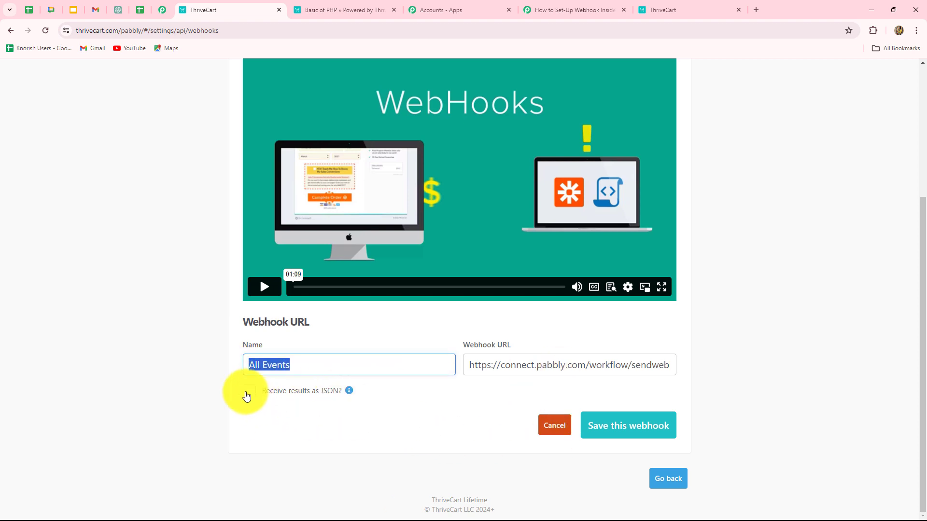
click(247, 394)
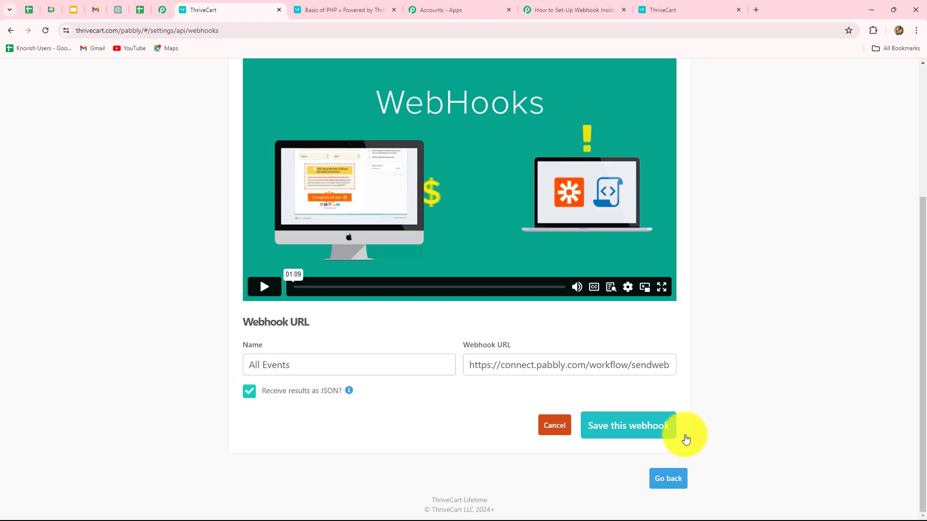
click(629, 429)
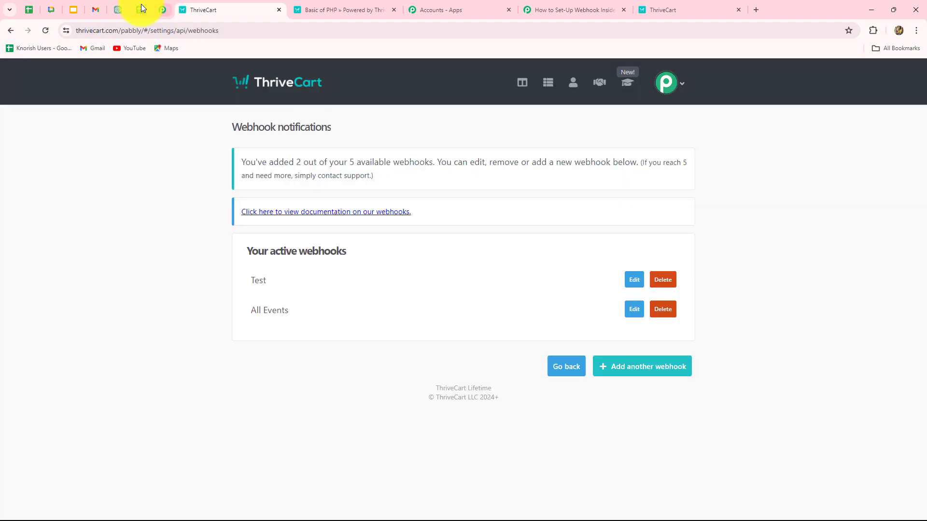
Restart the trigger's webhook response capture in Pabbly, then switch to the ThriveCart products list
click(162, 10)
scroll(193, 253, down, 1)
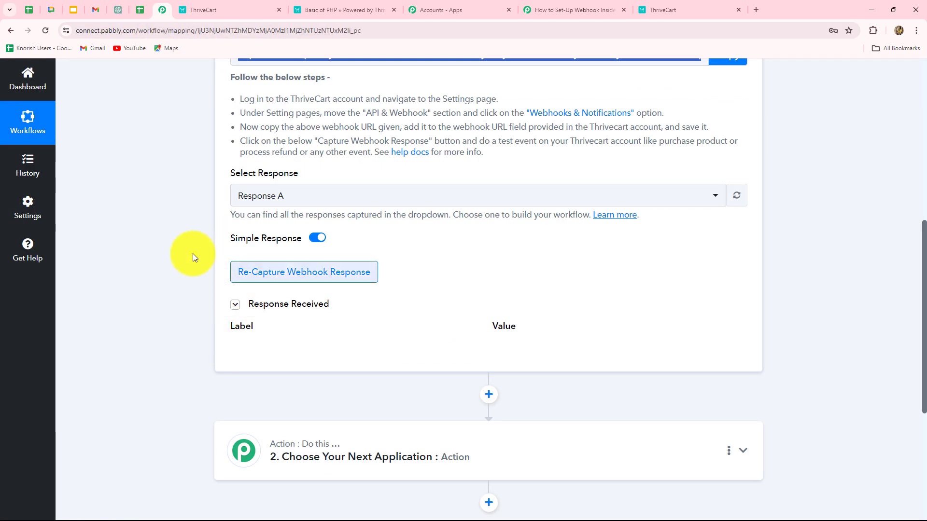
click(272, 273)
click(417, 364)
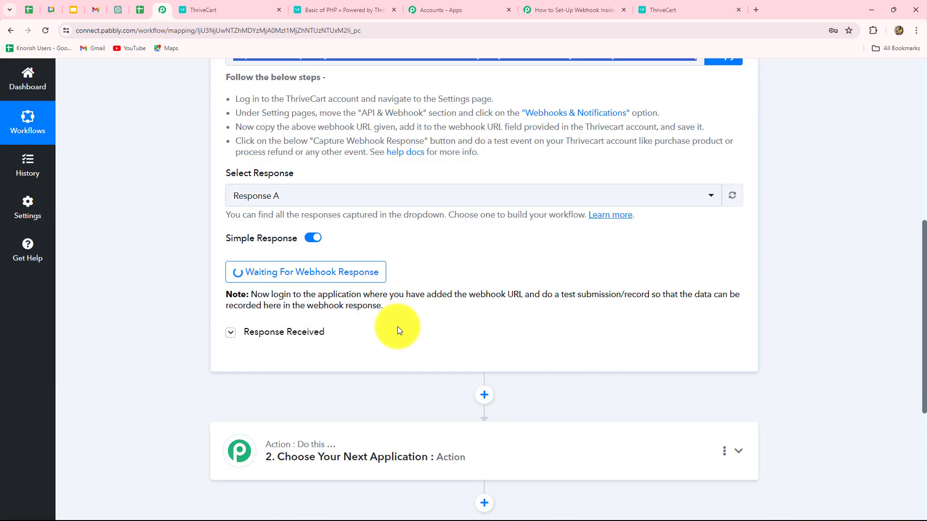
scroll(393, 349, up, 3)
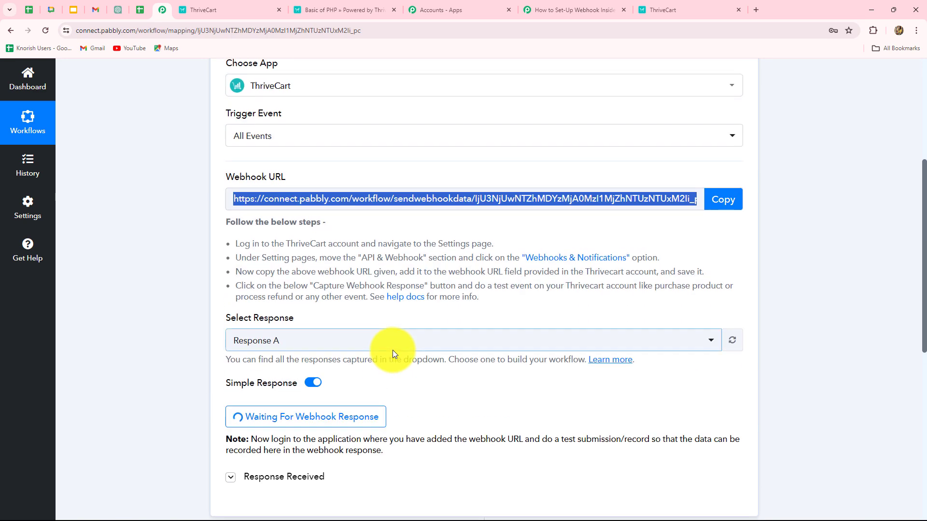
scroll(393, 349, down, 4)
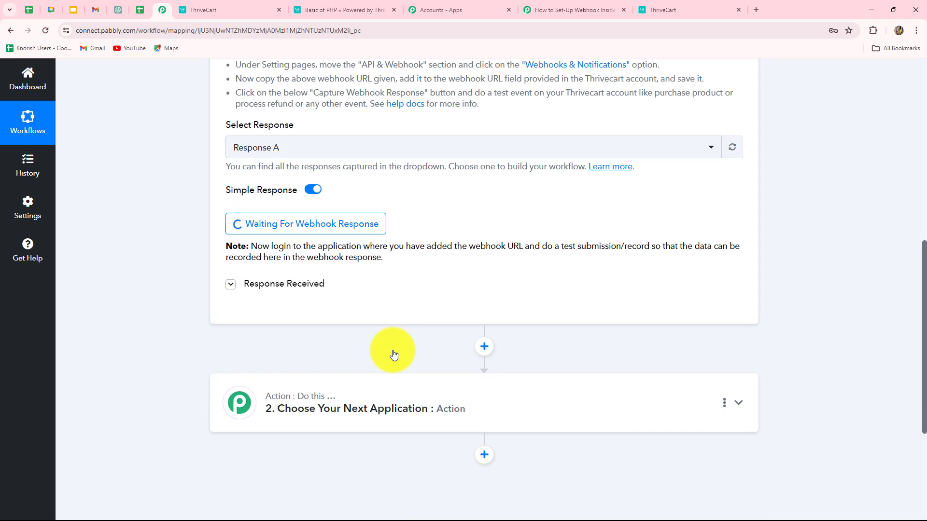
scroll(394, 354, up, 3)
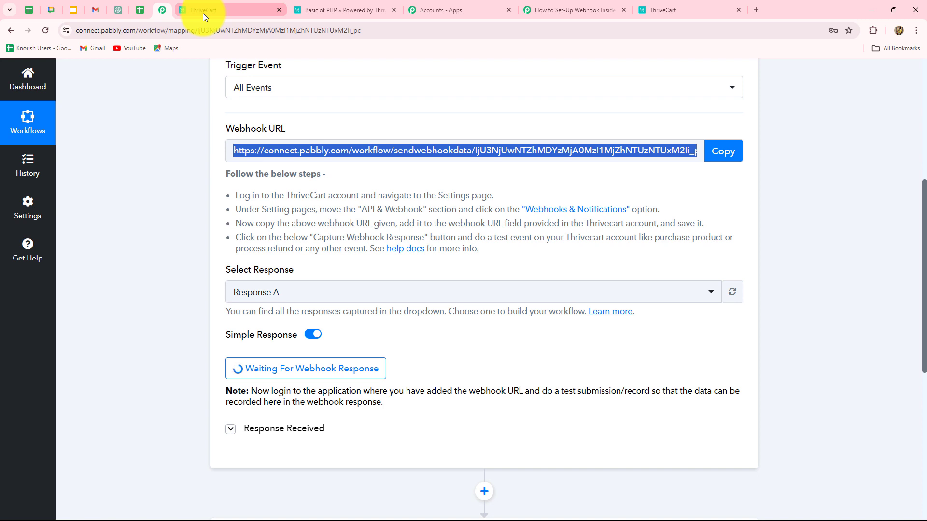
click(203, 13)
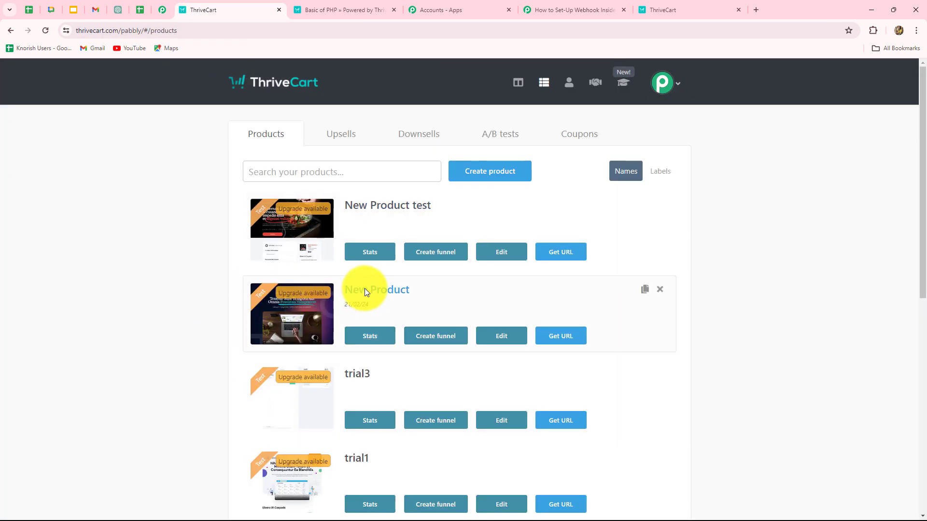
Get the New Product test checkout URL and open its checkout page in a new tab
scroll(364, 288, down, 2)
scroll(218, 374, up, 2)
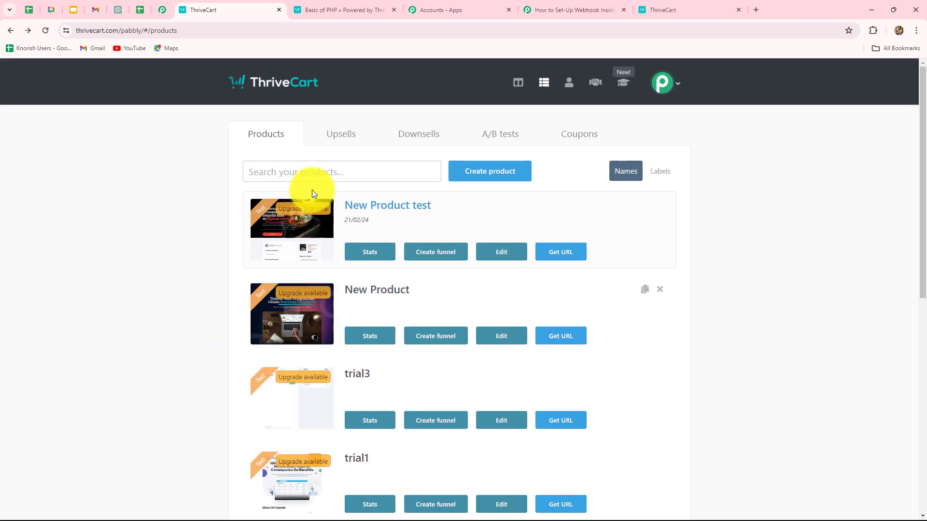
click(571, 255)
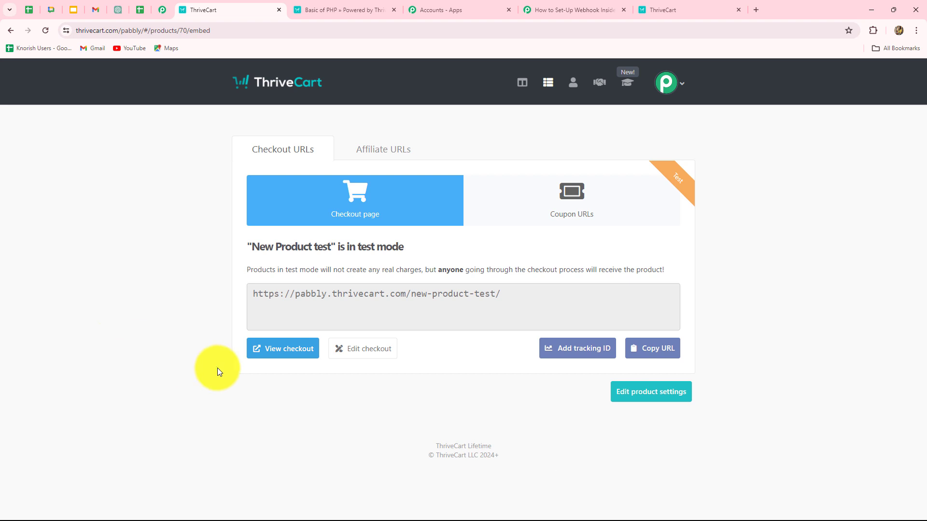
click(284, 354)
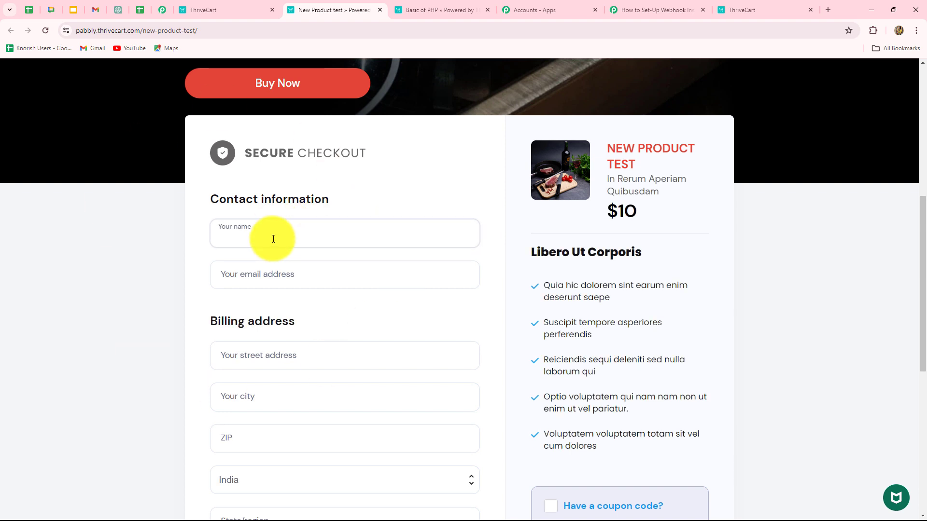
Fill the checkout with dummy contact details, the test card number, and expiry/CVC '06 / 36 789'
text(Dummy User)
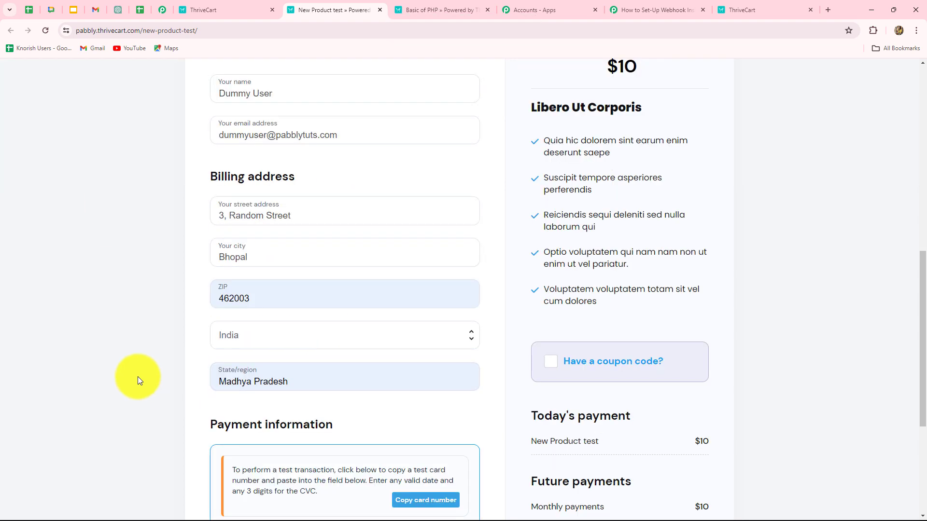
scroll(137, 376, up, 3)
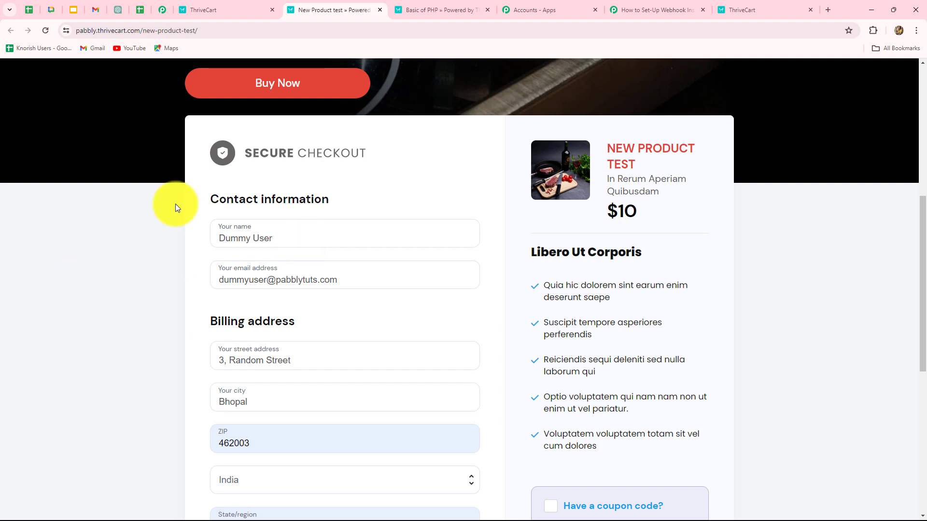
scroll(346, 399, down, 8)
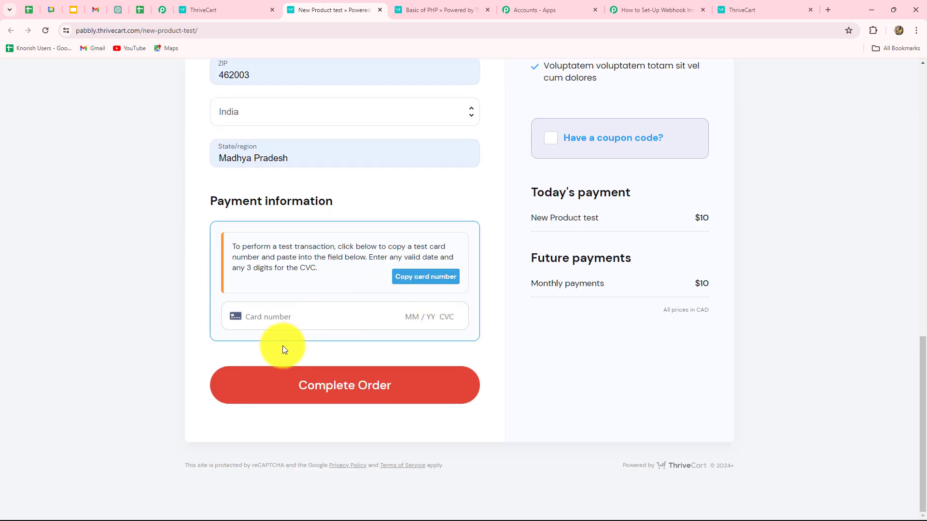
click(279, 316)
key(ctrl+v)
click(408, 320)
text(06 / )
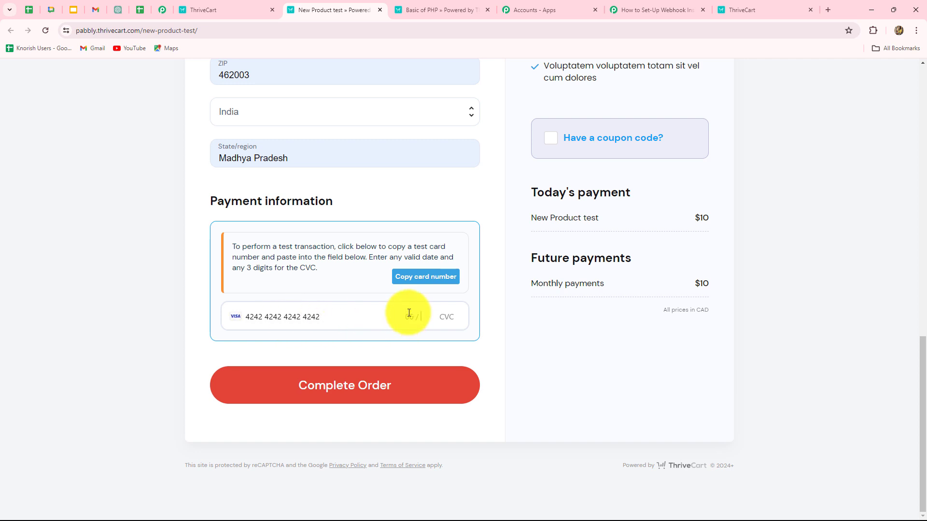
text(36 )
text(789)
Complete the $10 test order and return to the Pabbly Connect workflow
click(362, 393)
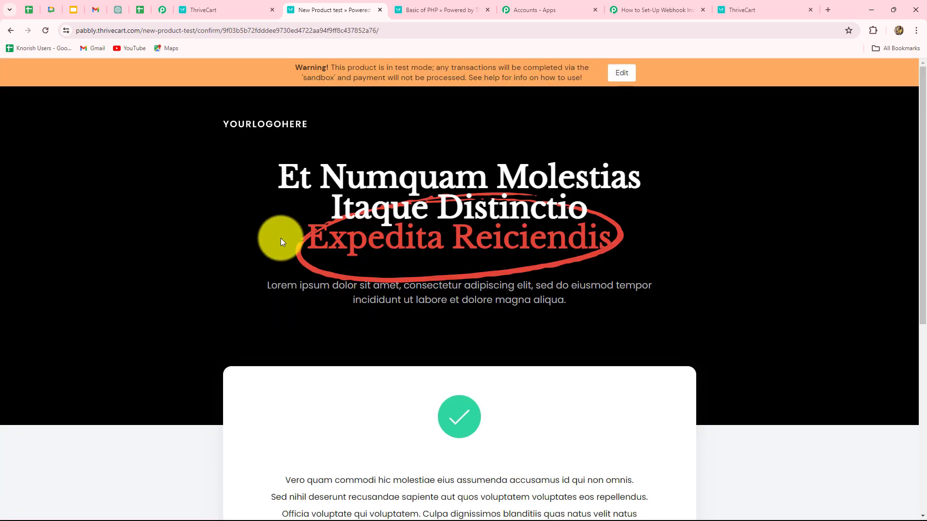
scroll(282, 241, down, 5)
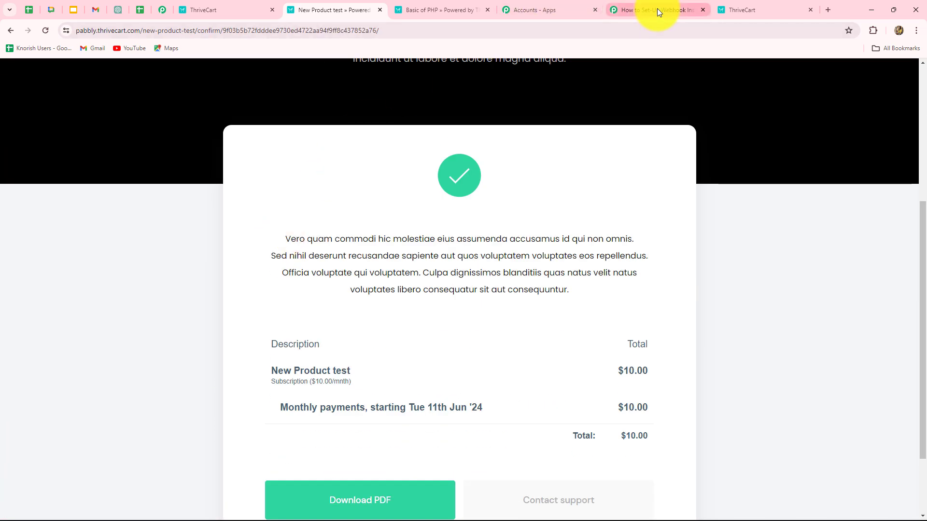
click(162, 10)
scroll(204, 235, down, 5)
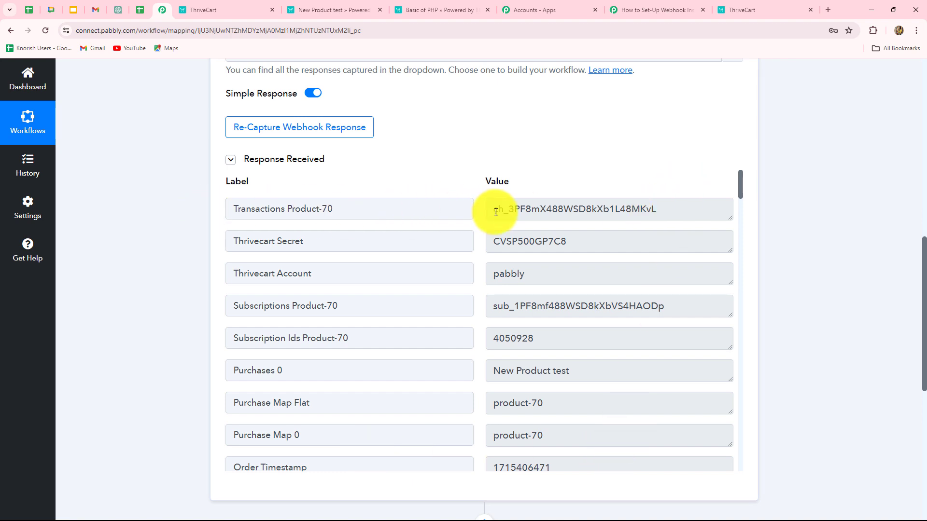
drag(490, 209, 699, 226)
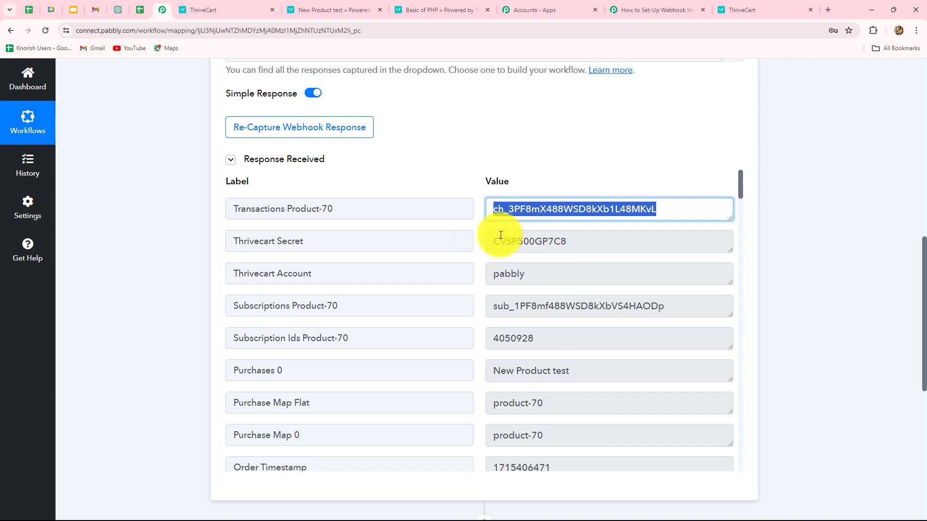
drag(500, 242, 598, 323)
scroll(598, 322, down, 4)
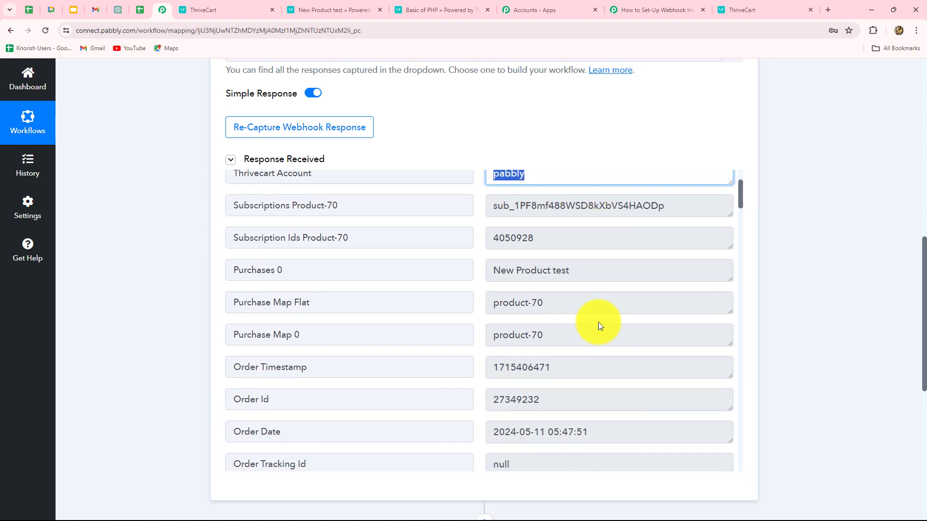
scroll(598, 322, down, 20)
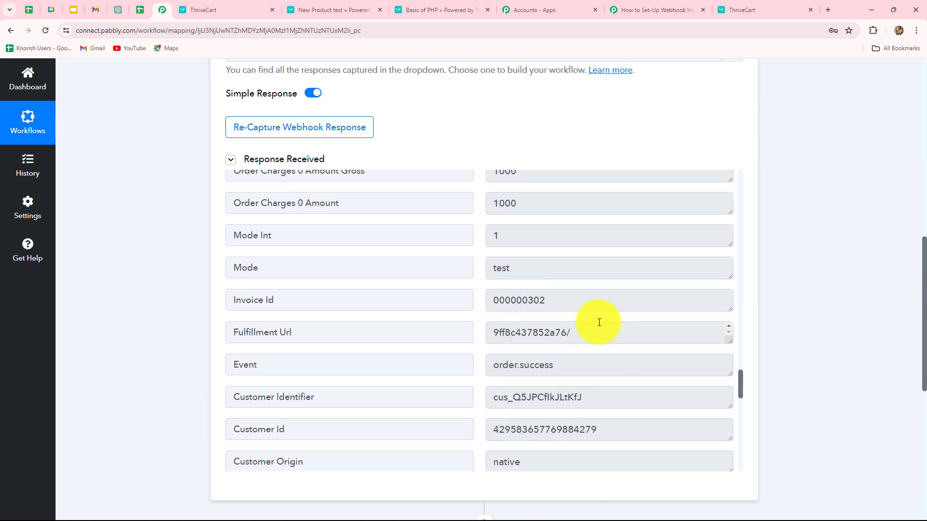
scroll(600, 359, down, 1)
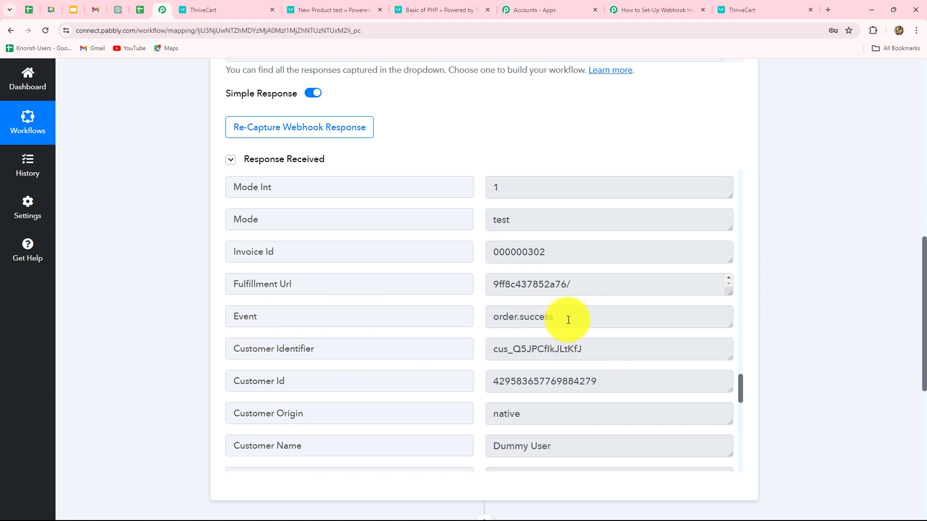
drag(565, 317, 473, 324)
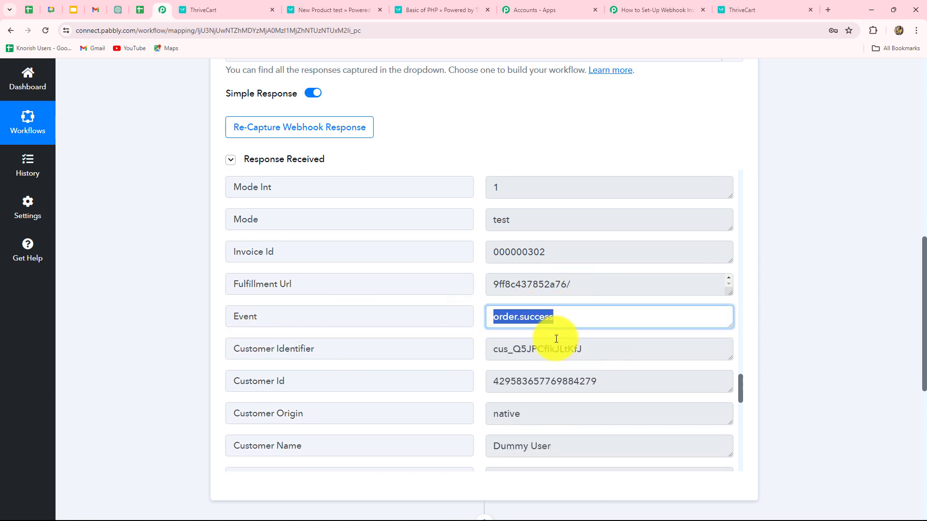
scroll(550, 335, up, 4)
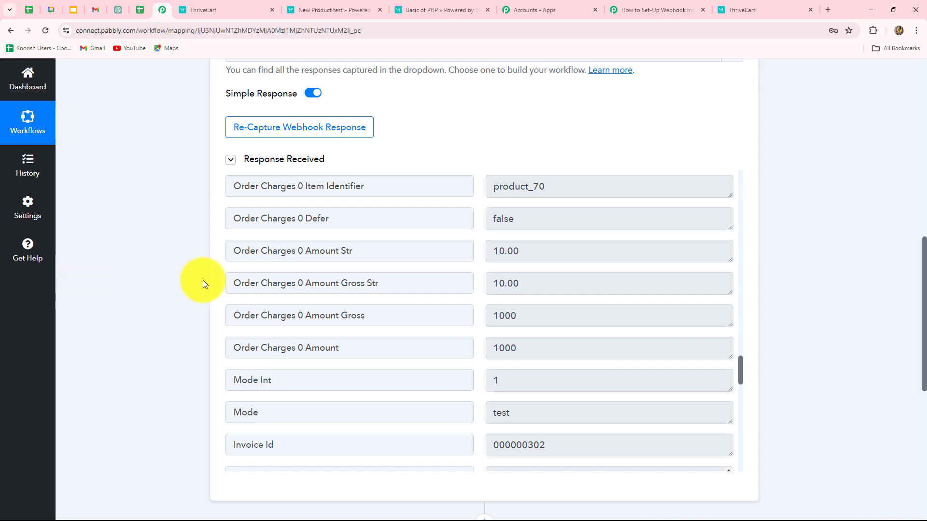
scroll(528, 320, down, 3)
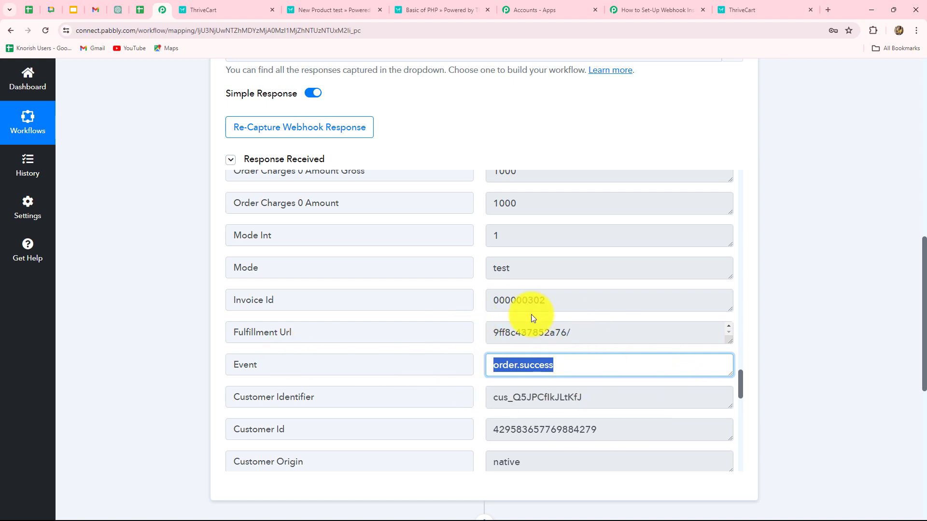
scroll(788, 367, down, 5)
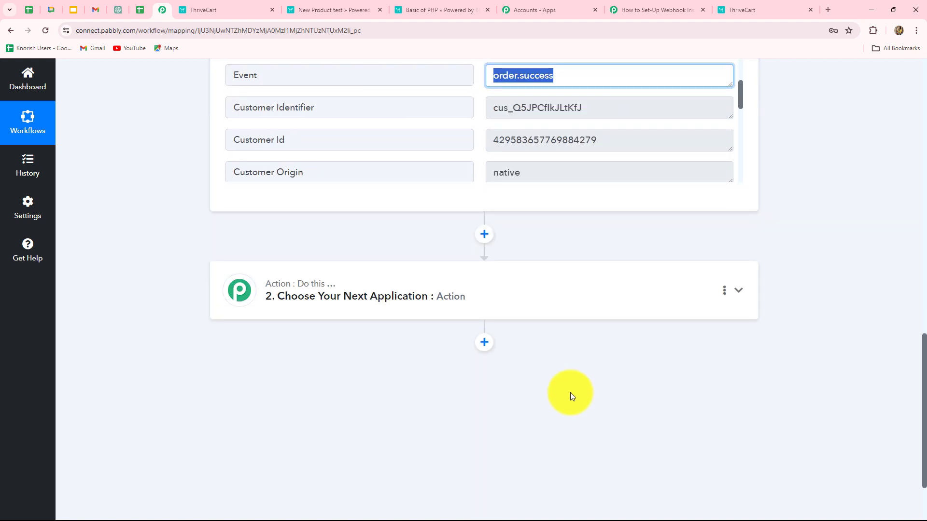
scroll(569, 392, up, 4)
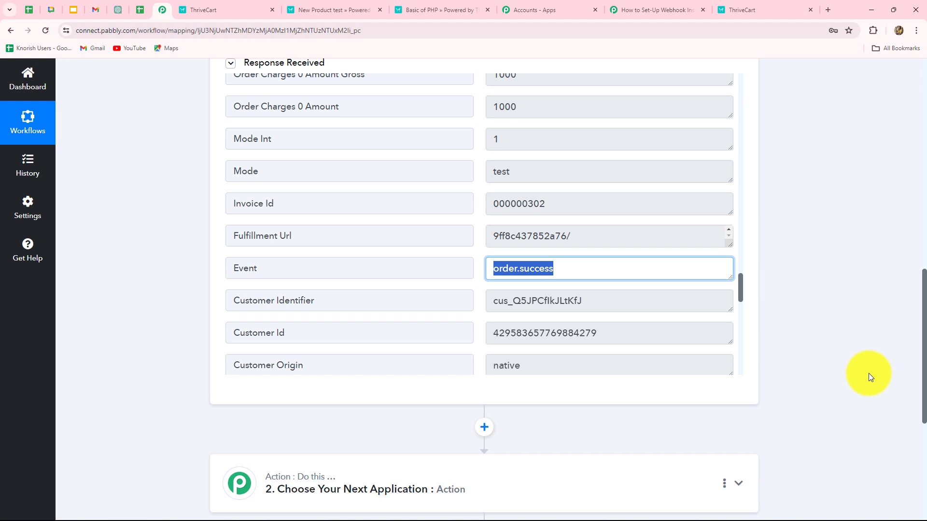
scroll(682, 275, down, 4)
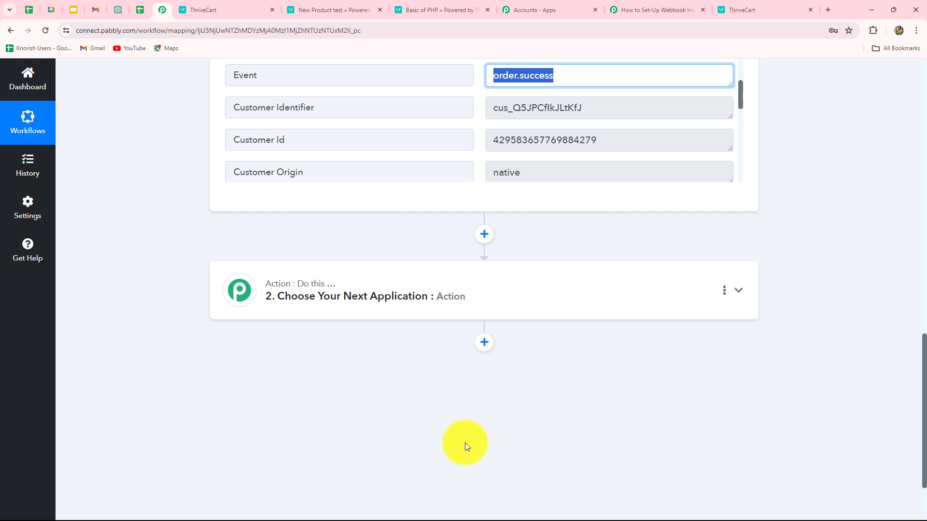
scroll(396, 333, up, 10)
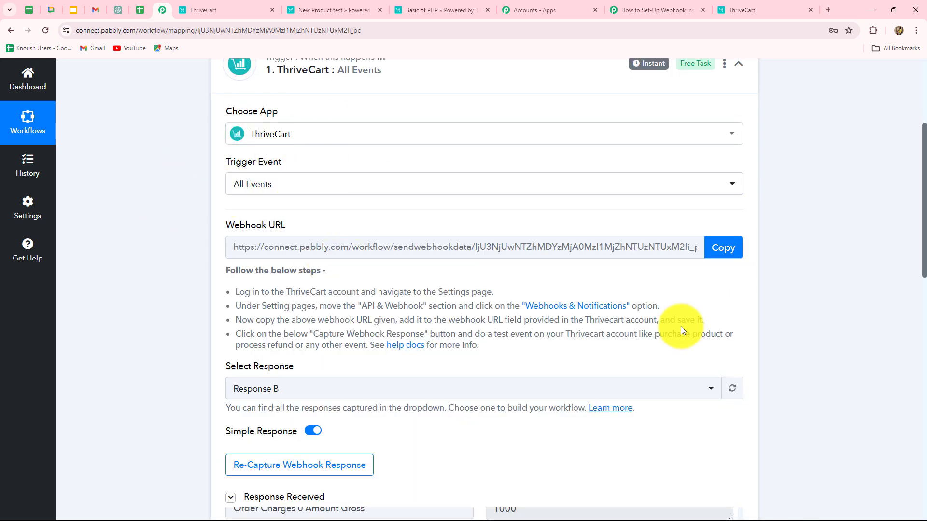
Collapse the ThriveCart All Events trigger card at the top of the workflow
scroll(720, 246, up, 4)
click(738, 259)
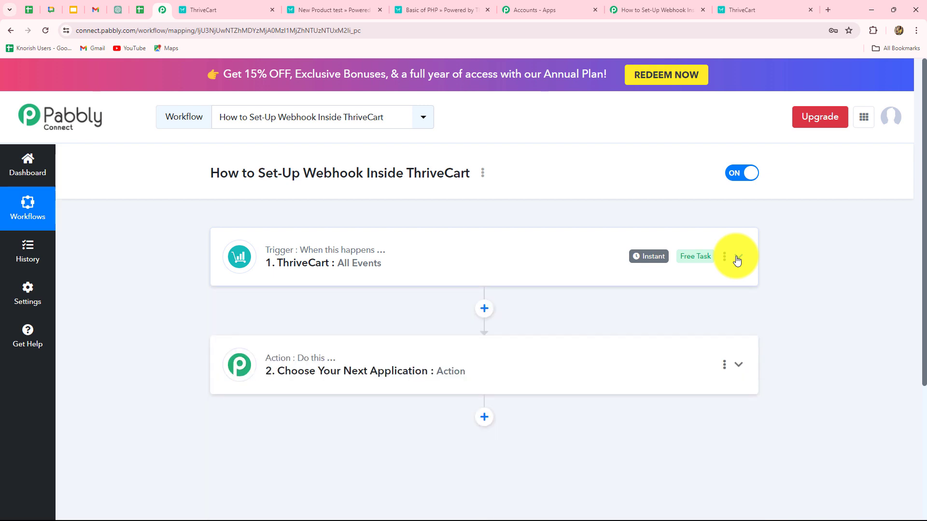